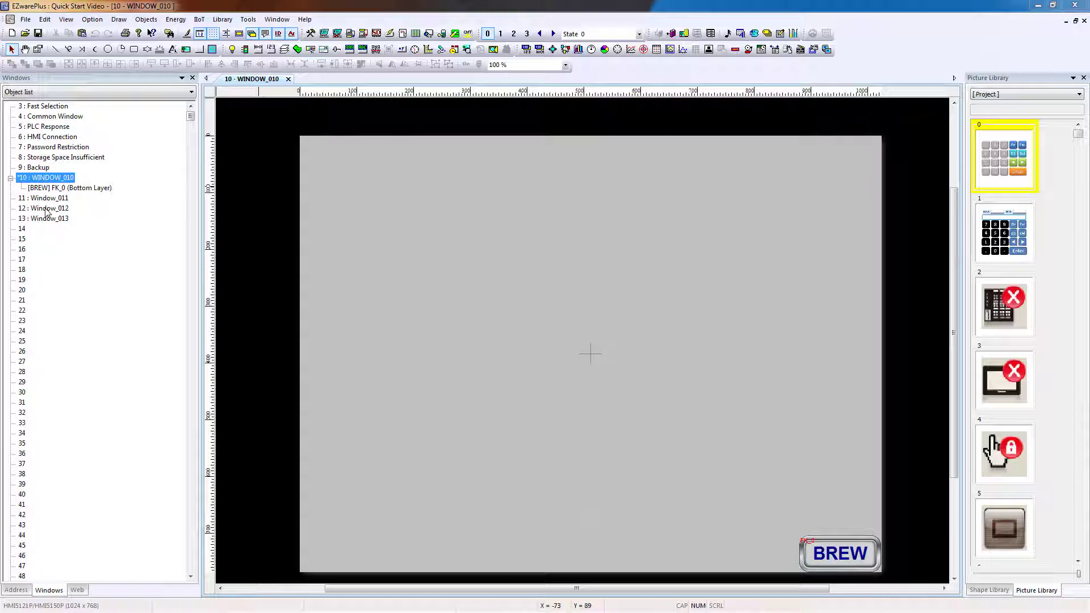
Step: Open Window_012 and start a new picture object
double_click(48, 208)
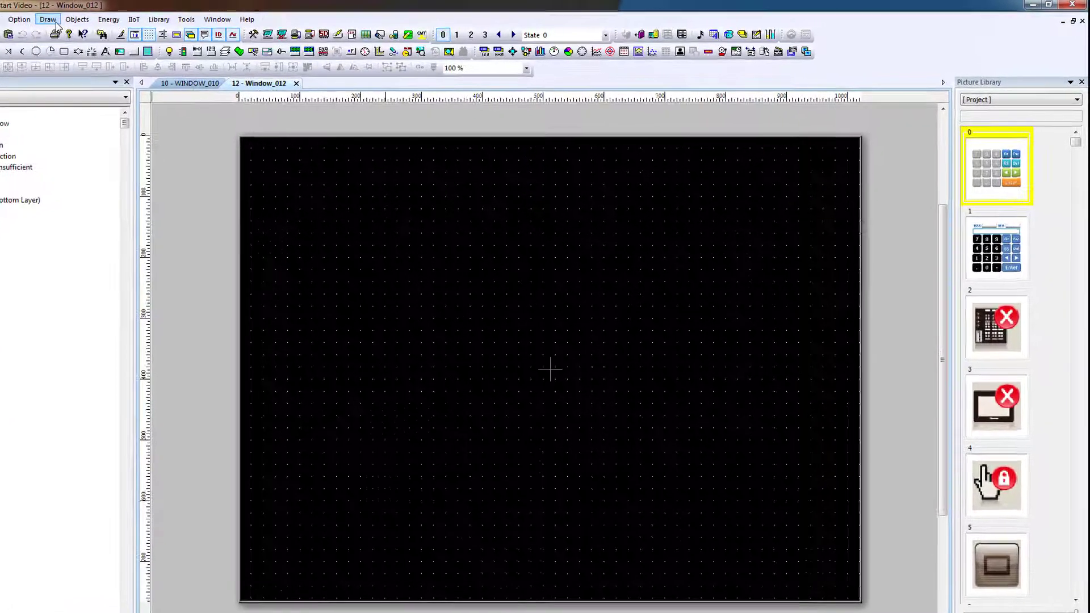
click(15, 20)
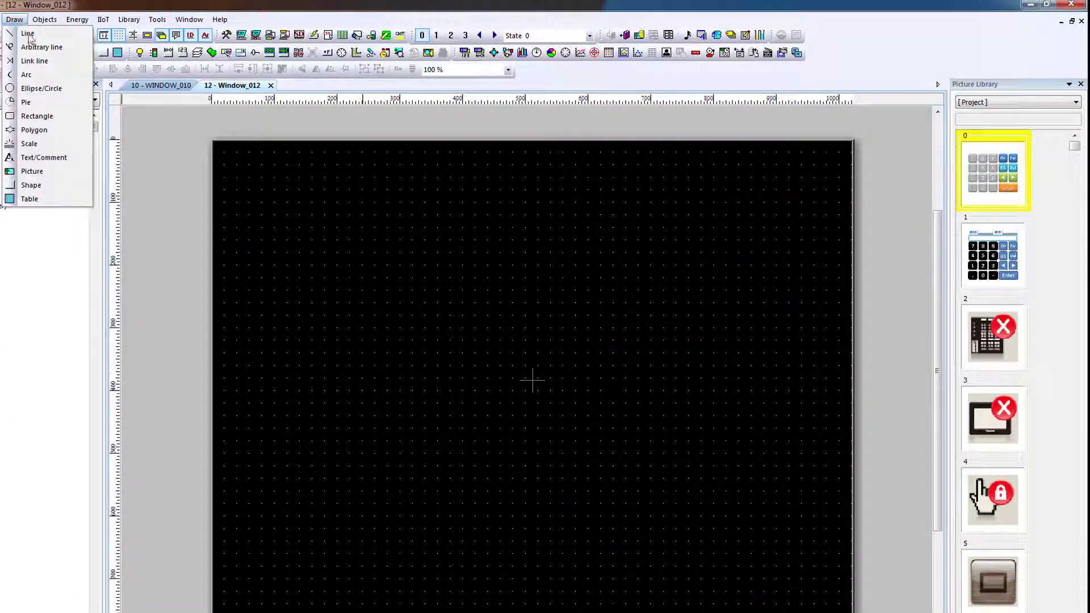
click(59, 170)
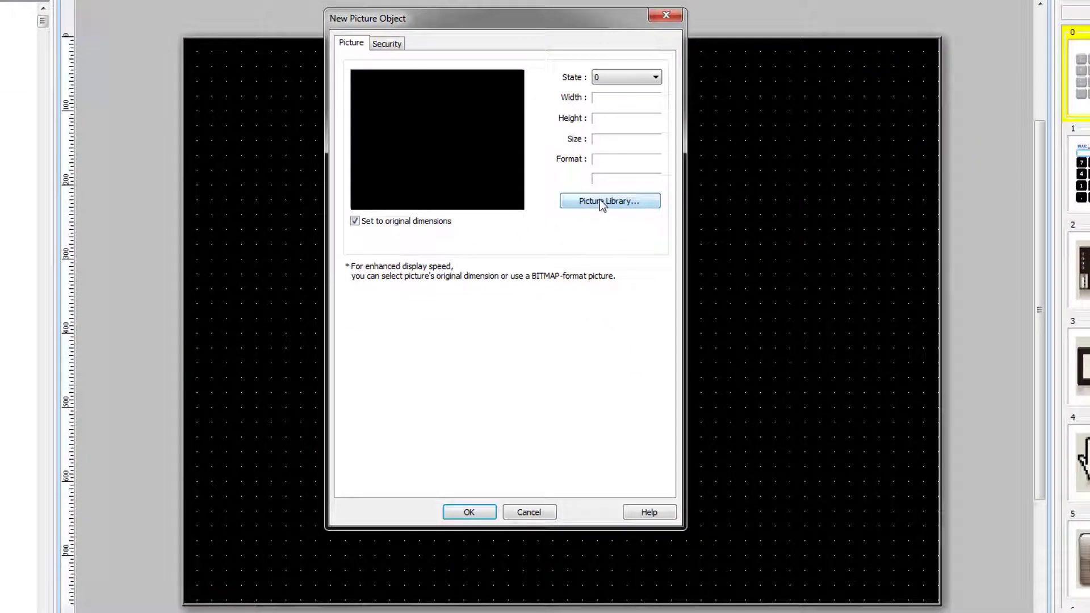
Step: Choose the brewery JPG (item 5) from the quick start picture library
click(601, 201)
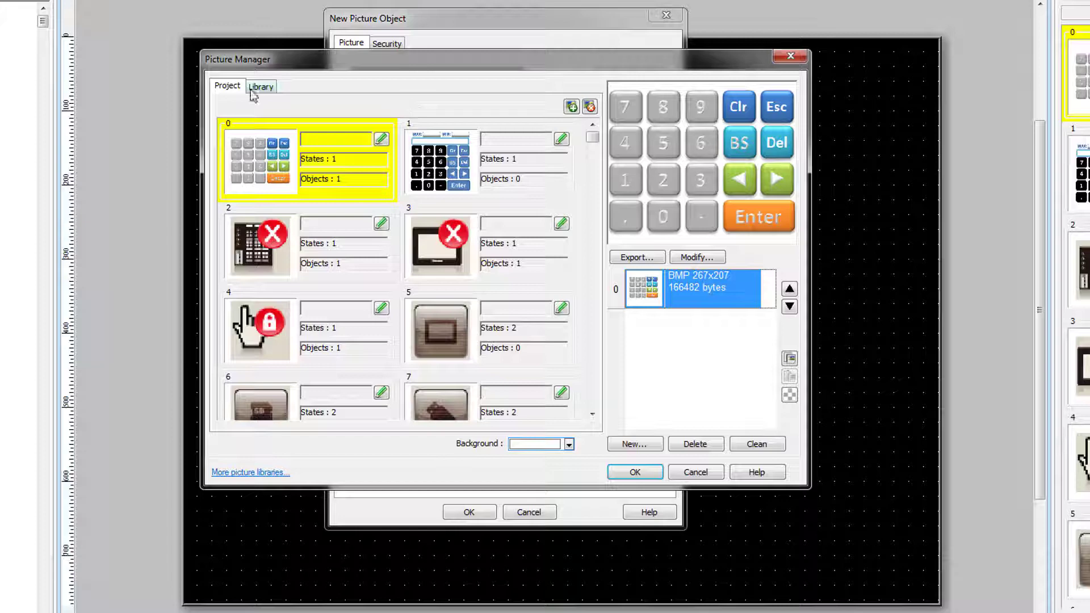
click(254, 88)
click(309, 110)
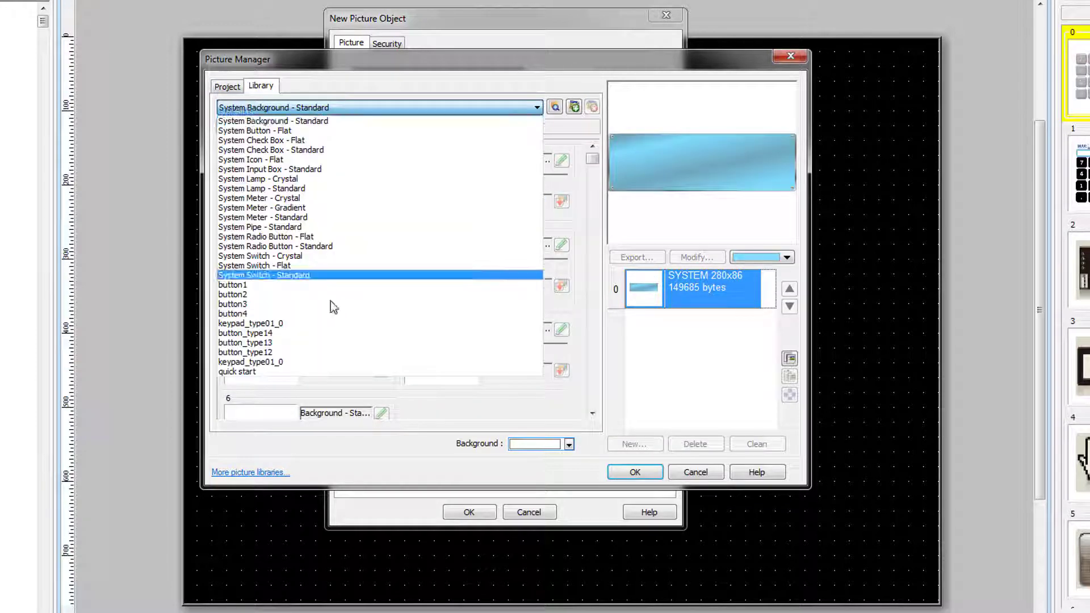
click(342, 371)
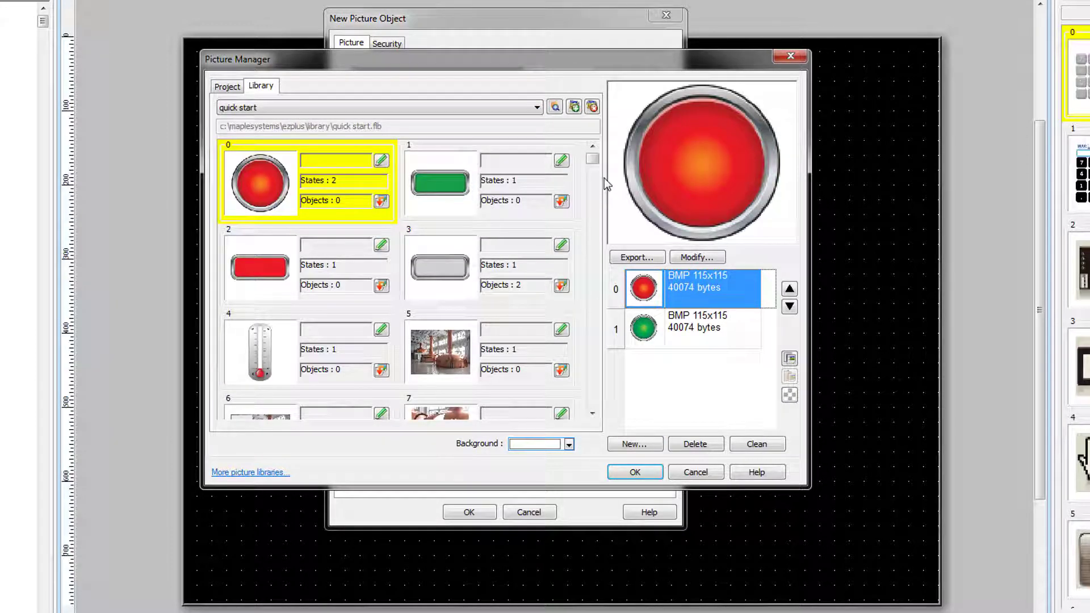
click(440, 349)
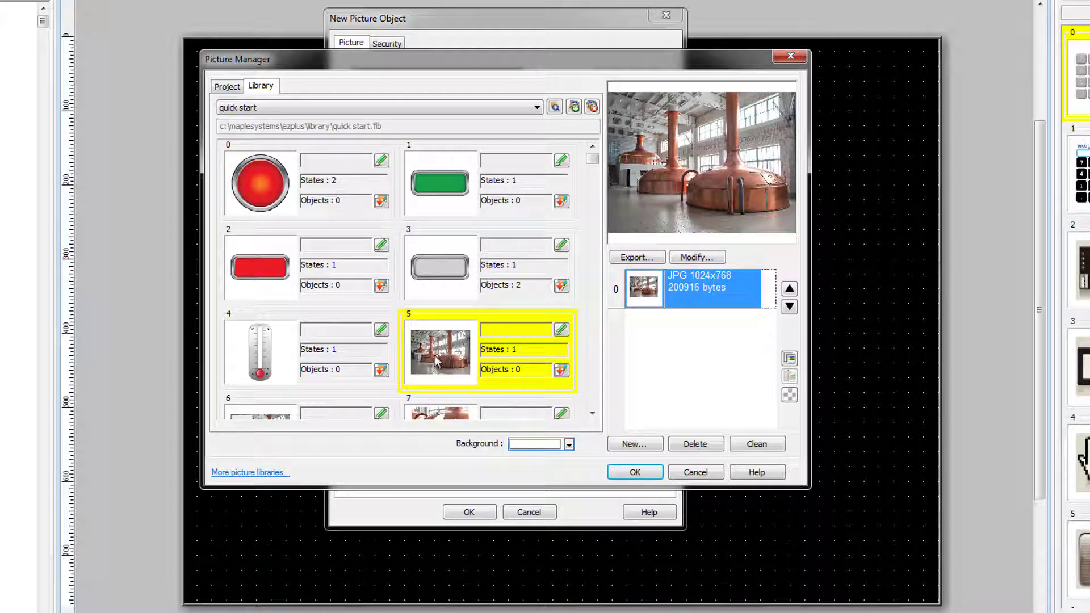
click(635, 472)
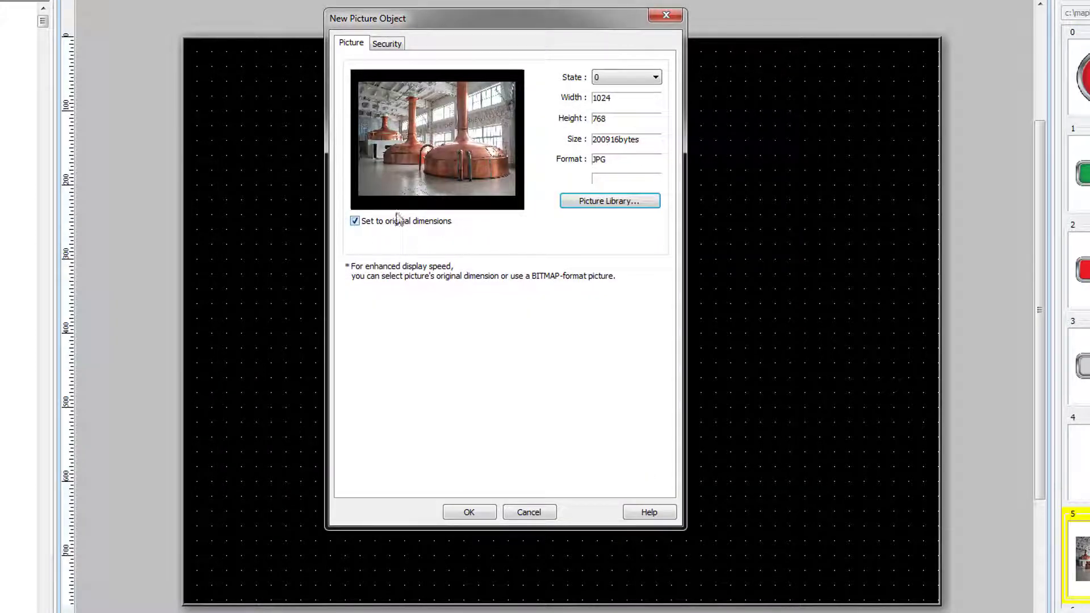
Step: Place the brewery picture on Window_012 and set its Profile position to X 0, Y 0
click(466, 511)
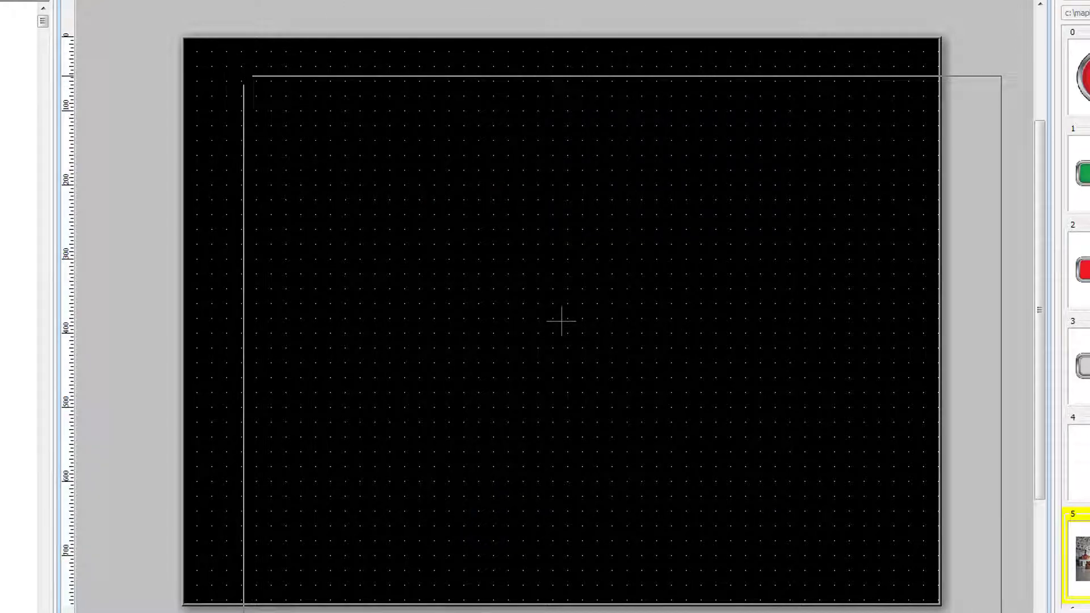
click(243, 75)
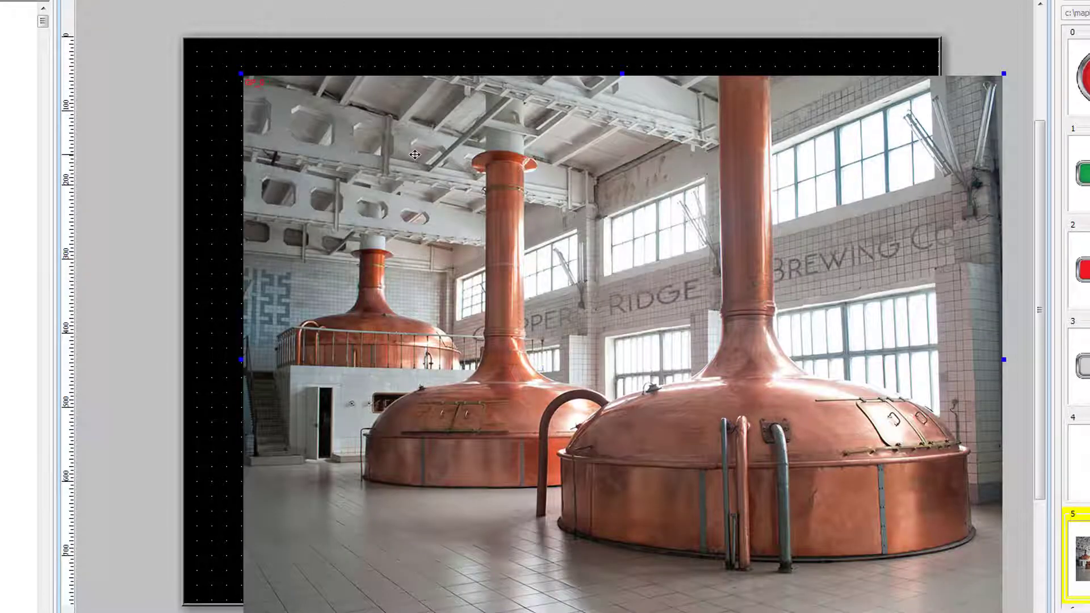
double_click(415, 155)
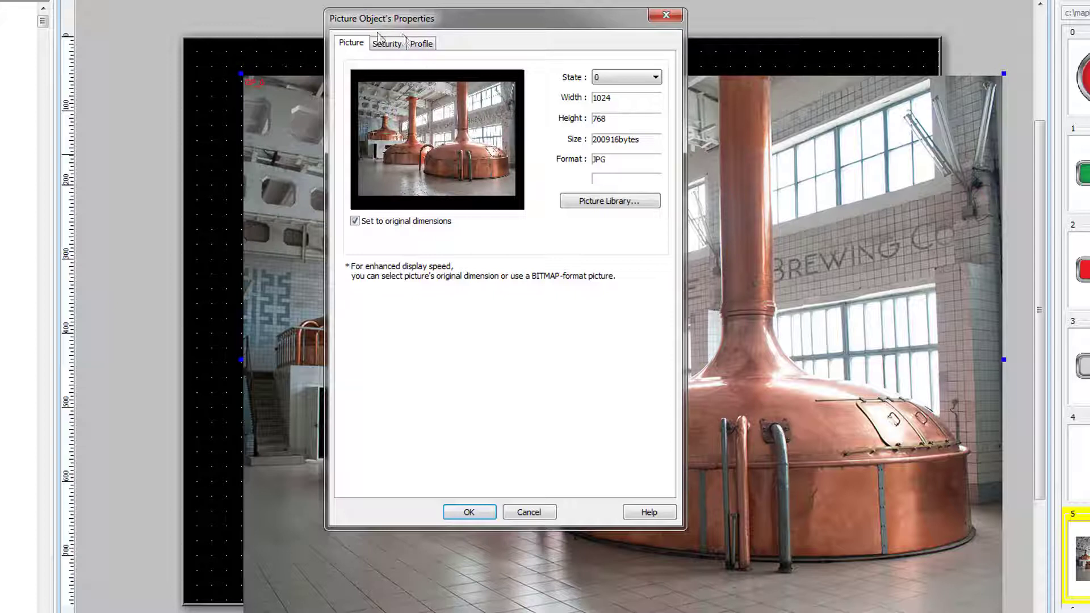
click(415, 45)
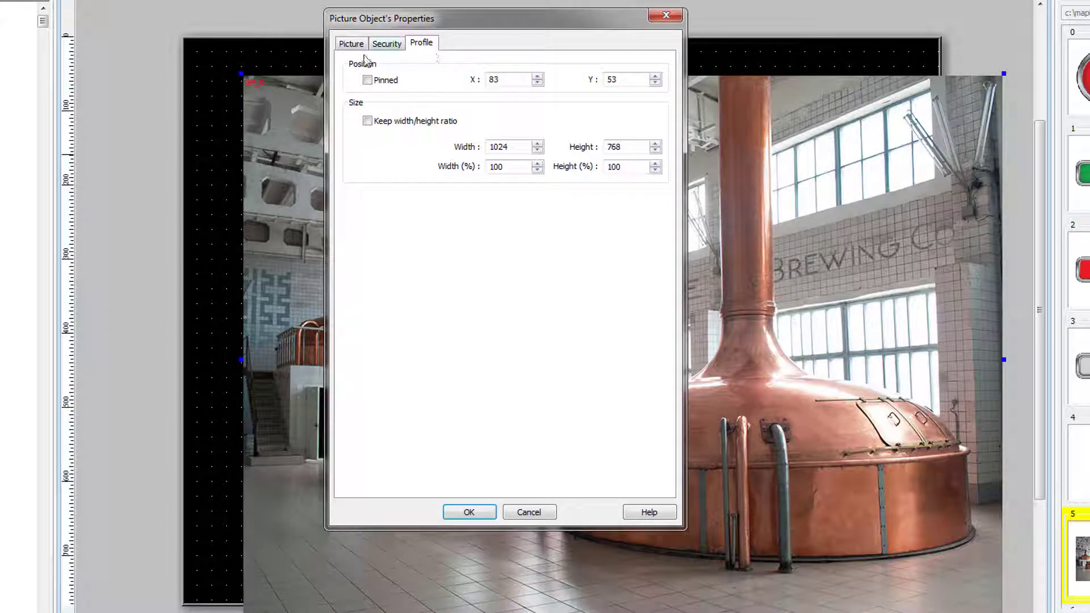
double_click(519, 81)
click(642, 84)
double_click(627, 80)
text(0)
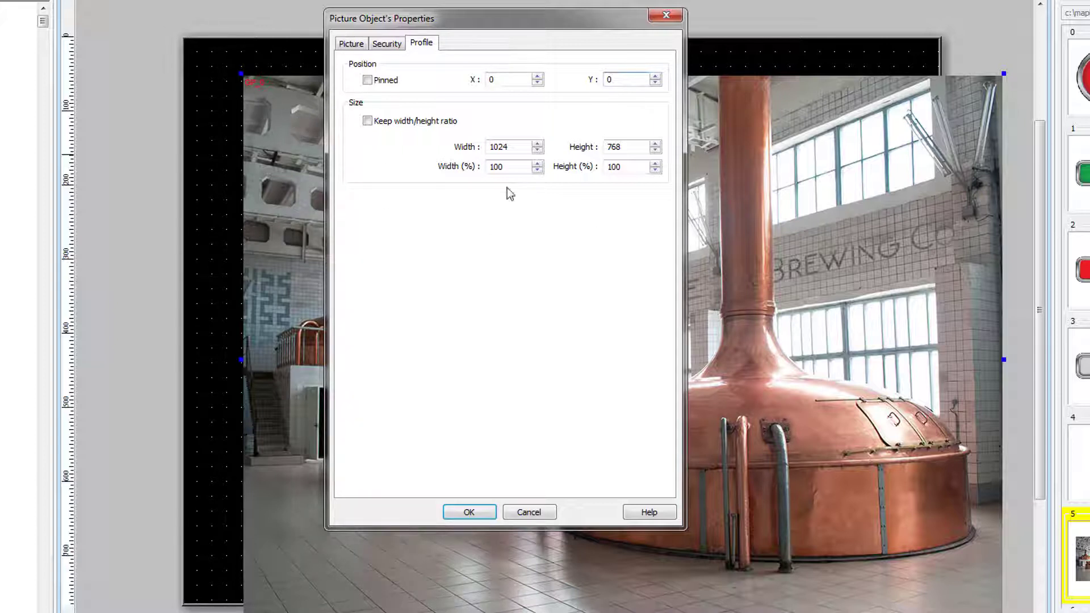
Step: Apply the picture's 0,0 position, switch to WINDOW_010 and review its attributes without changes
click(469, 512)
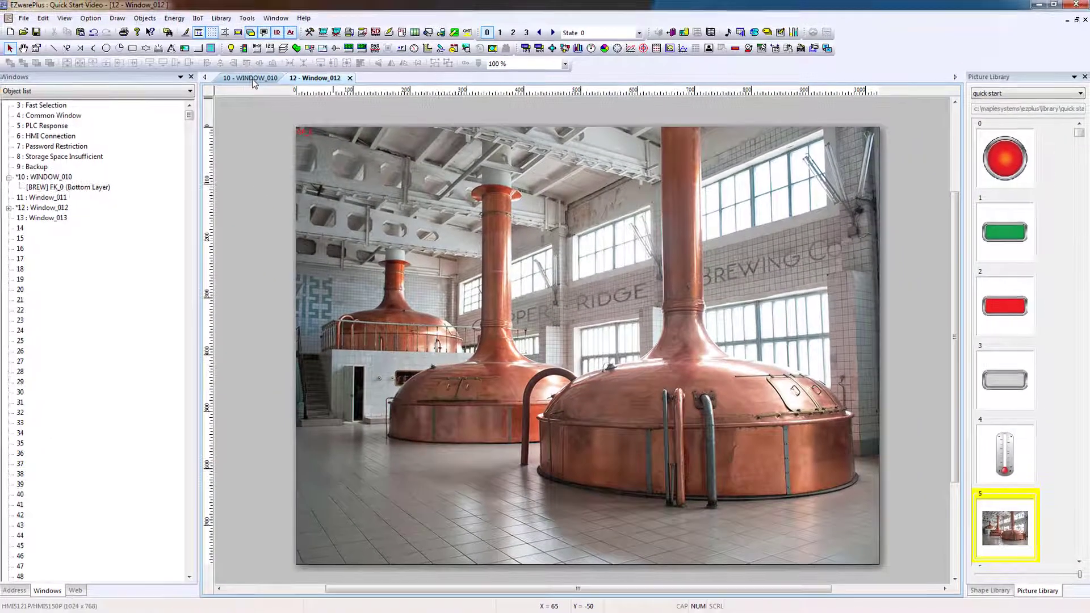
click(252, 80)
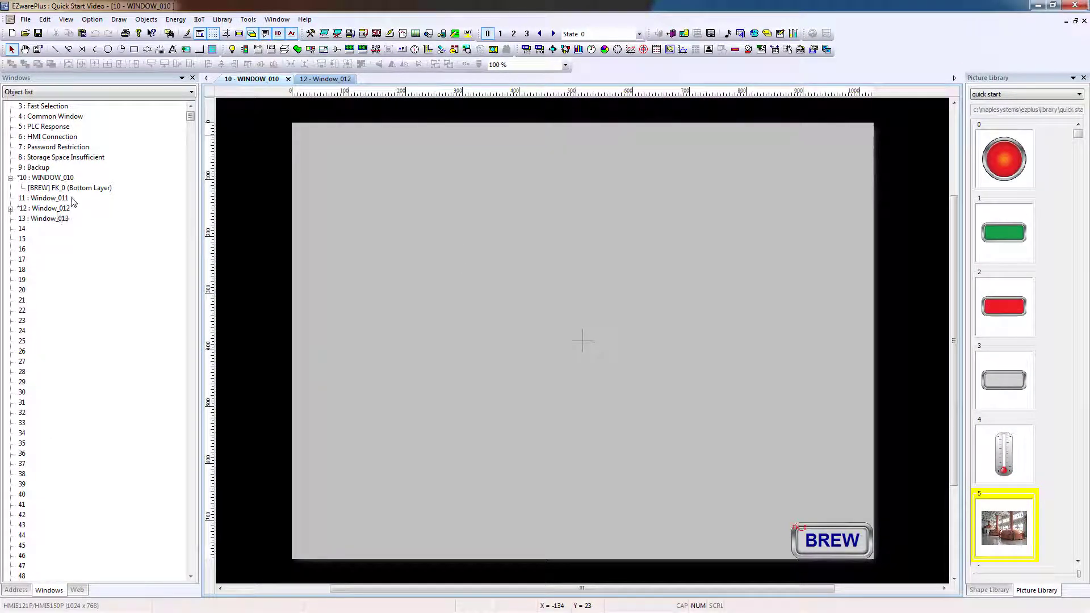
right_click(470, 234)
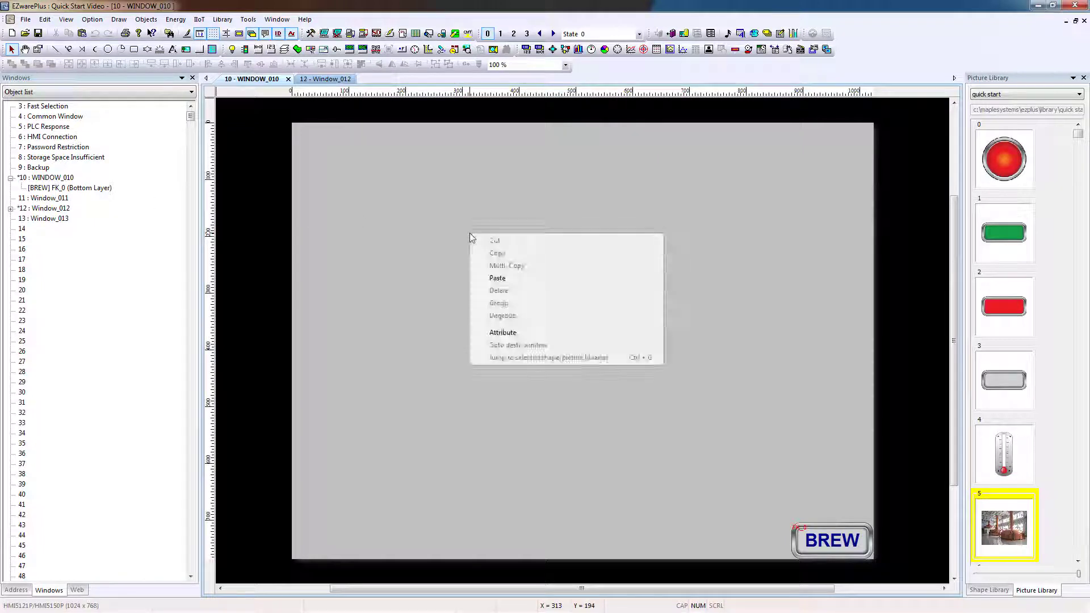
click(538, 333)
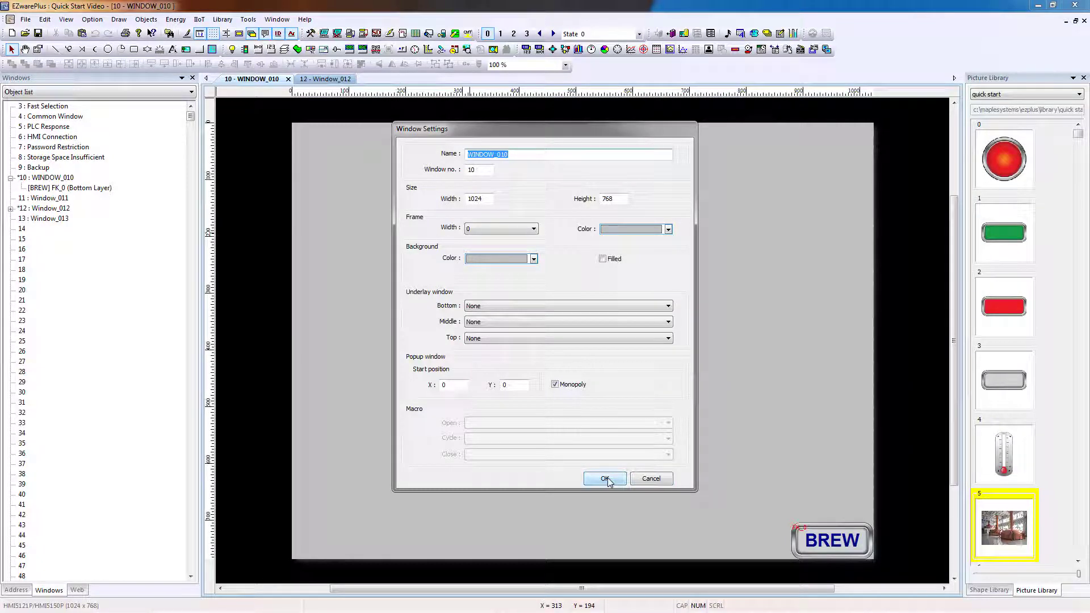
click(650, 480)
Step: Check WINDOW_010's settings in the Open Window list, then select it in the window tree
click(277, 19)
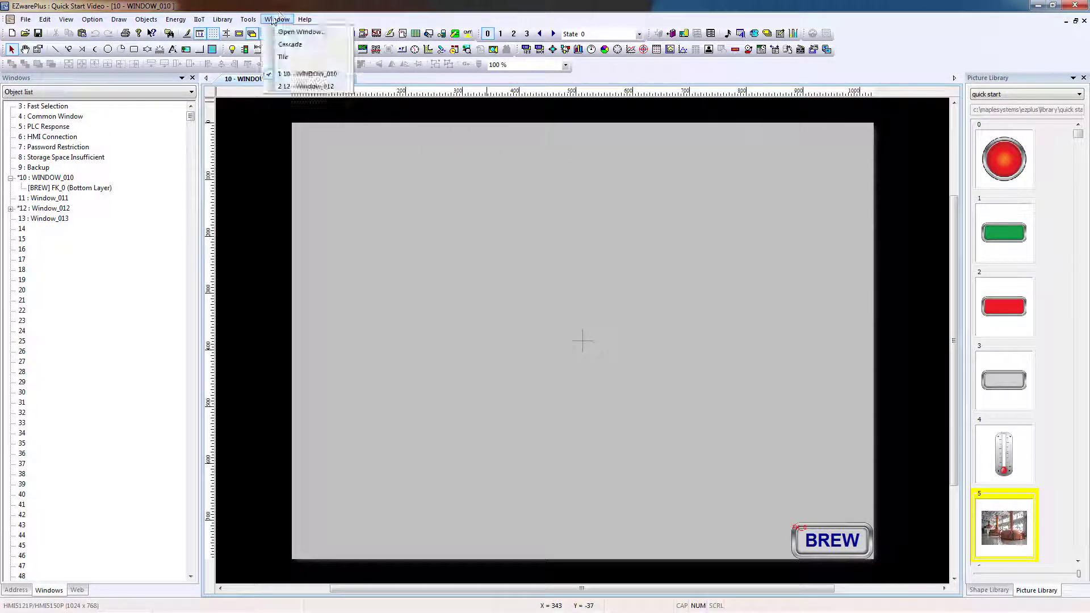
click(301, 32)
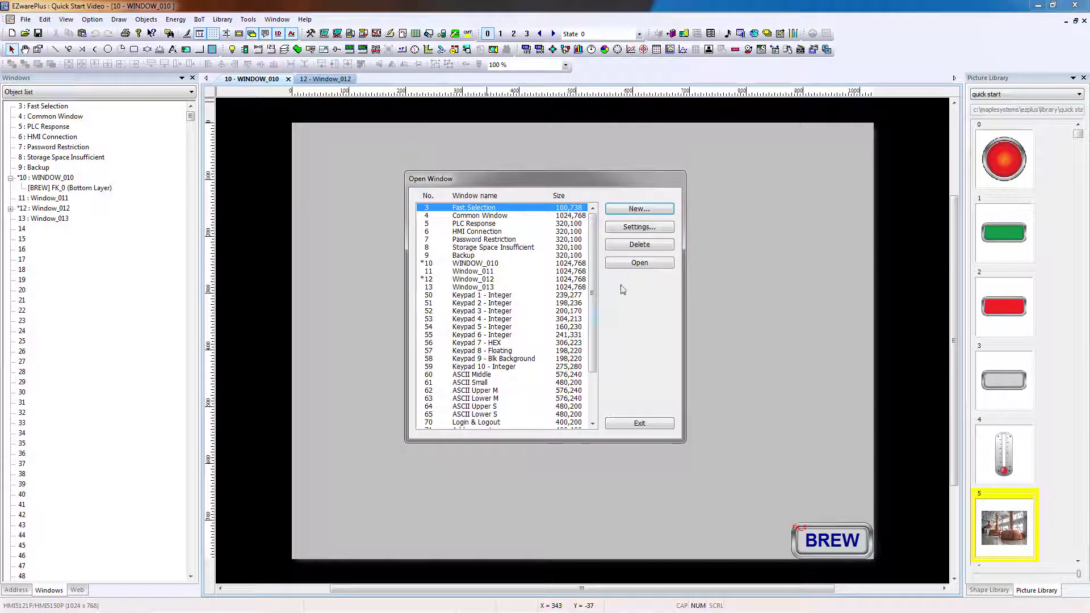
click(490, 264)
click(628, 228)
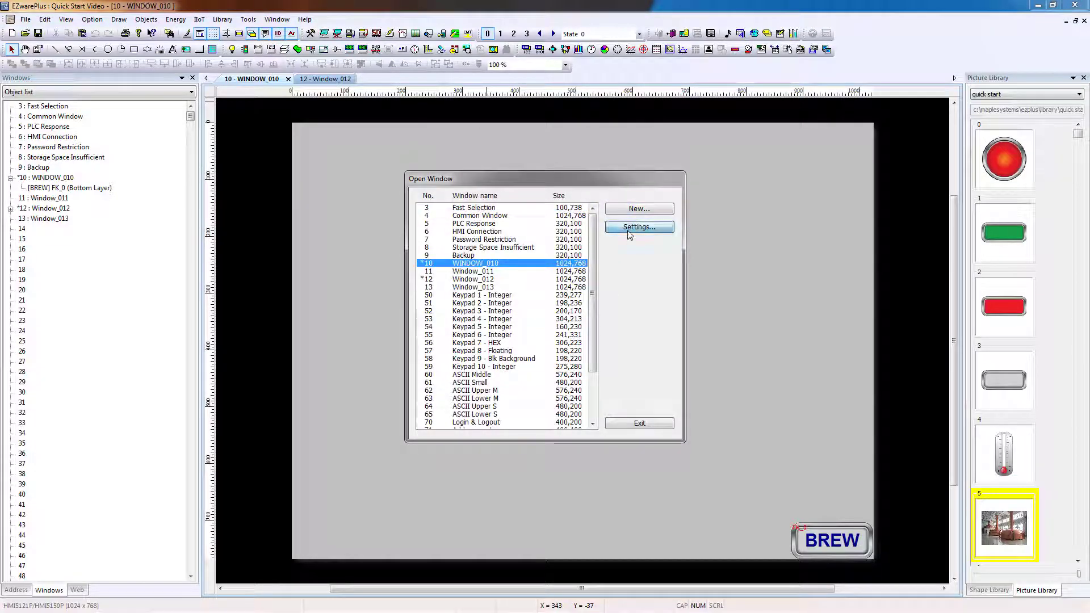
key(Escape)
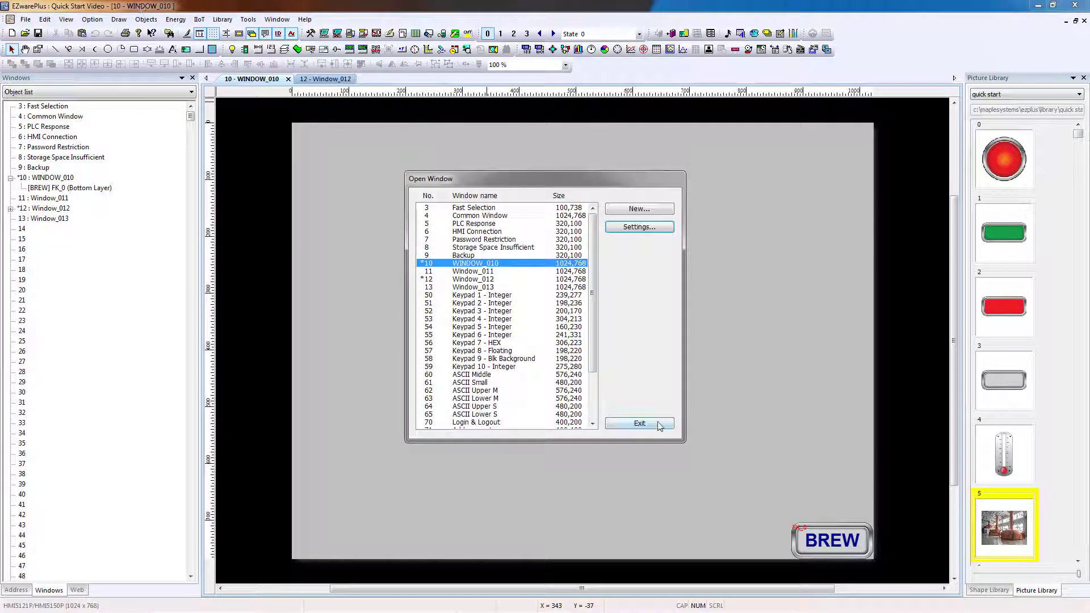
click(639, 423)
click(42, 178)
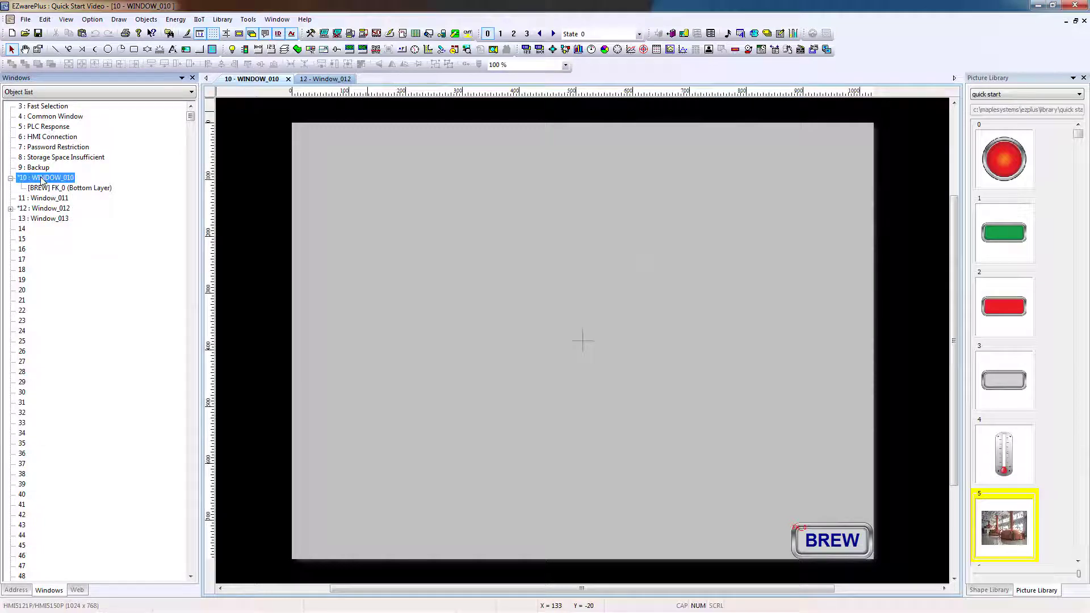
Step: Set WINDOW_010's bottom underlay window to 12. Window_012
right_click(42, 177)
click(72, 234)
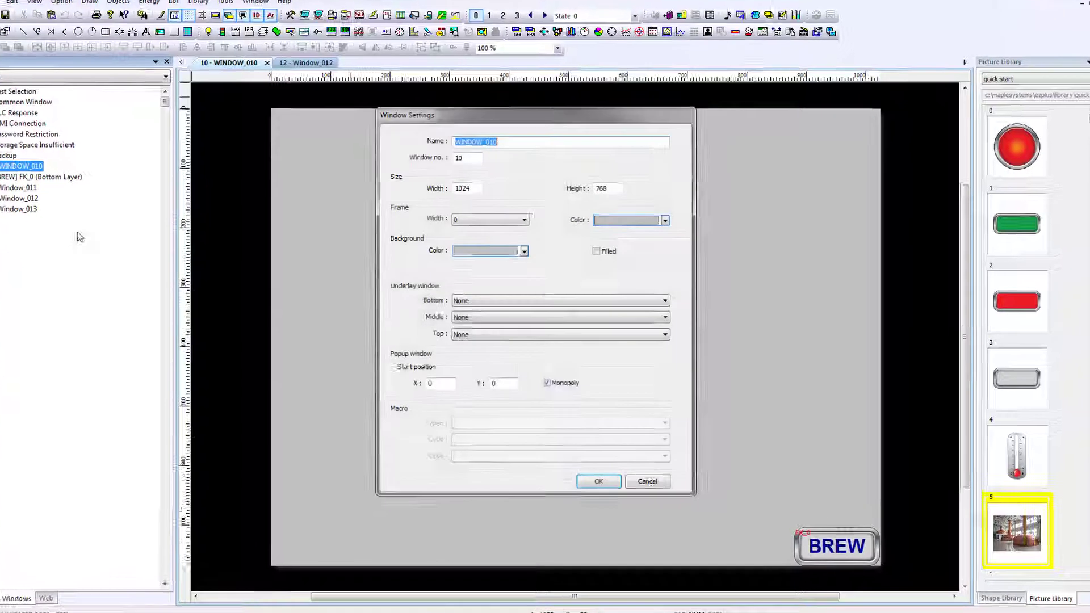
click(442, 284)
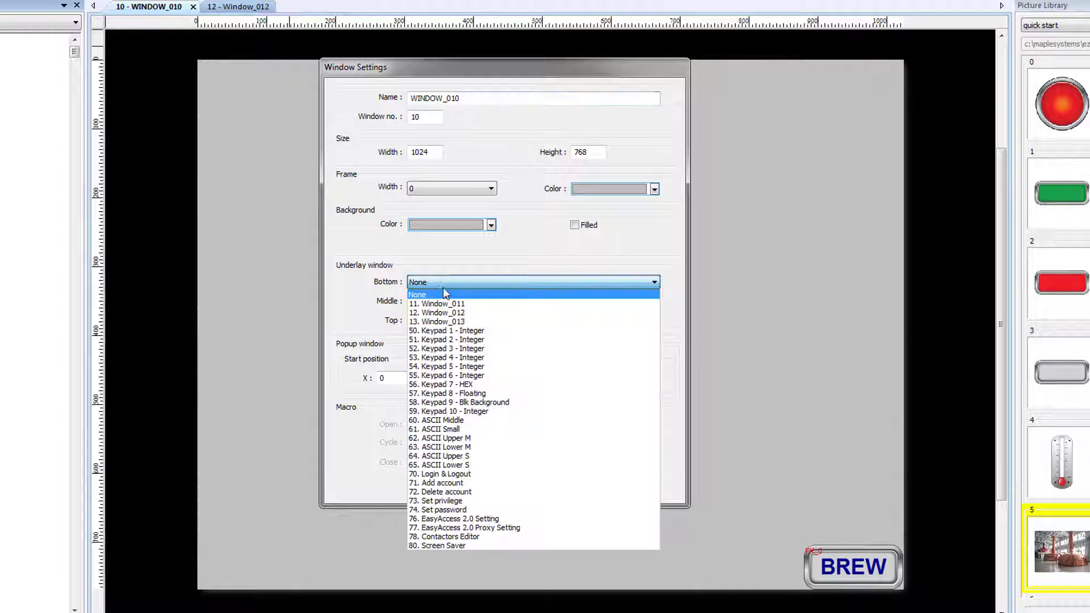
click(445, 295)
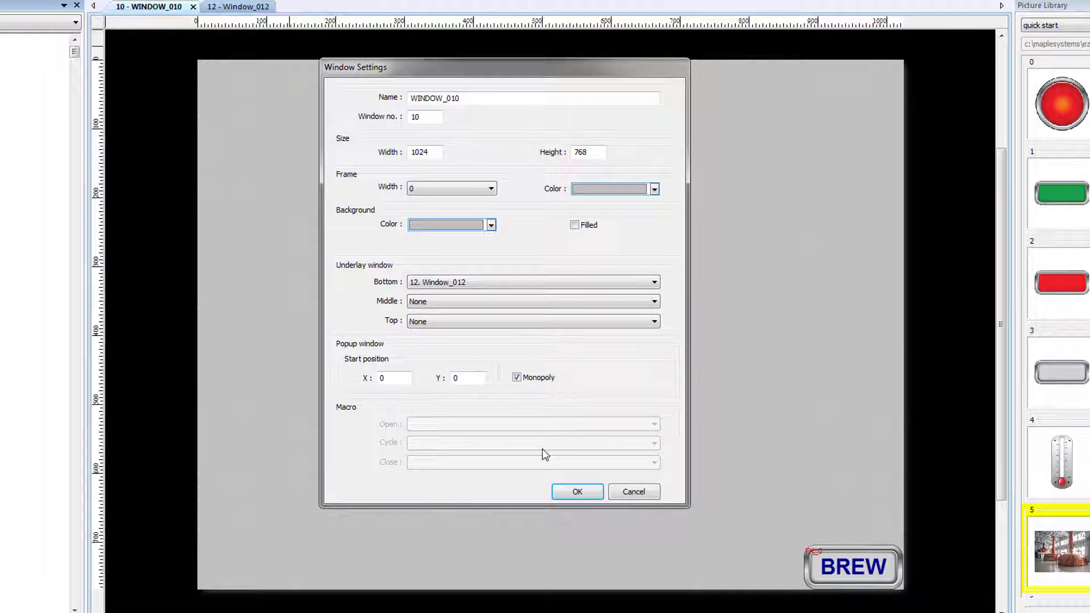
click(577, 492)
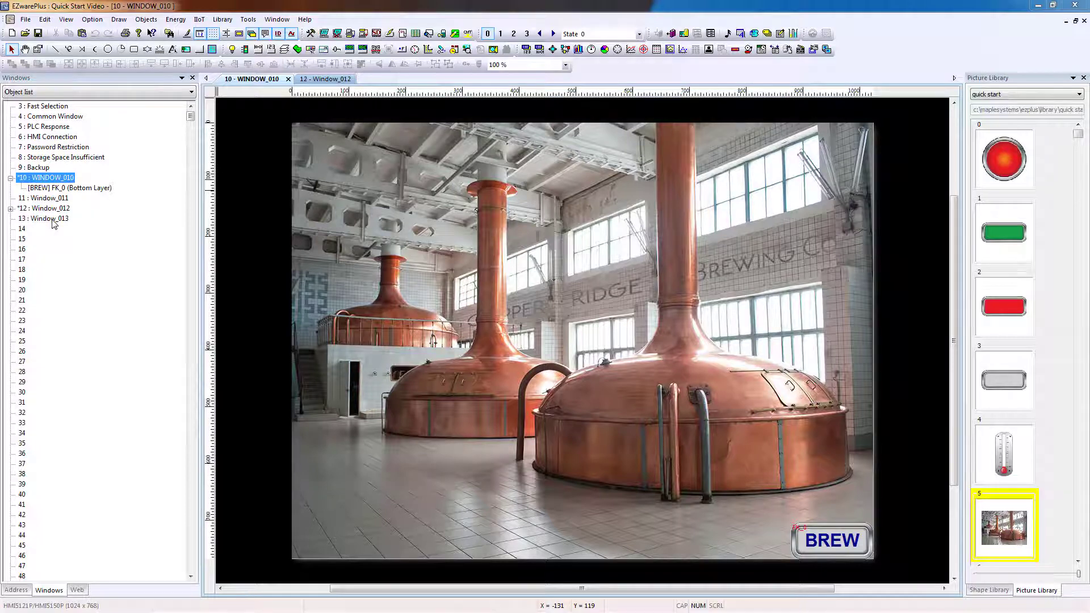
Step: Open Window_013 and choose the pale-panelled brewery picture (item 6) from the picture library
double_click(51, 219)
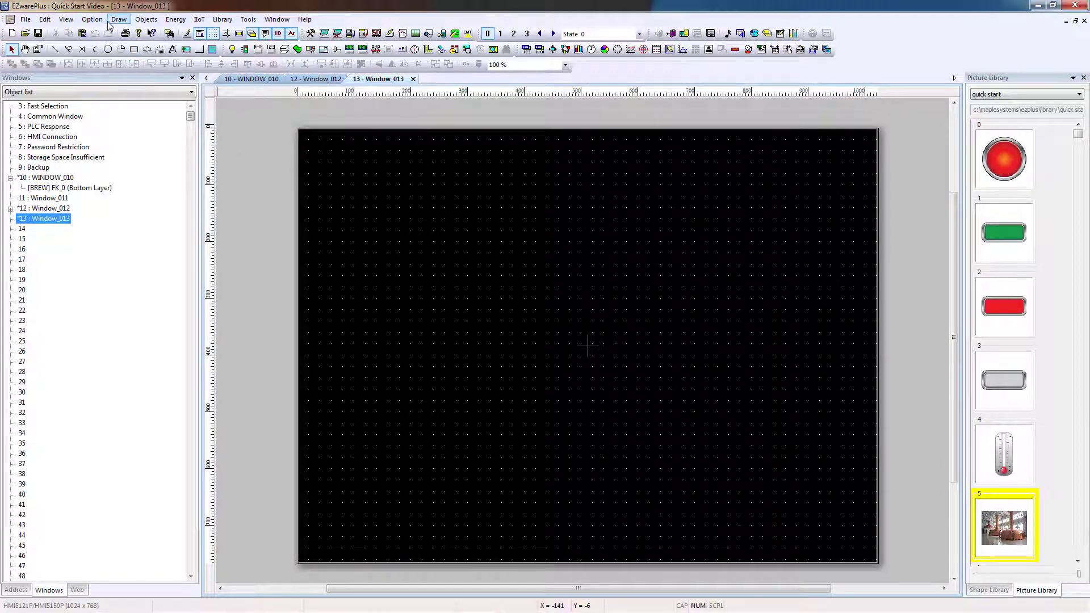
click(111, 21)
click(140, 159)
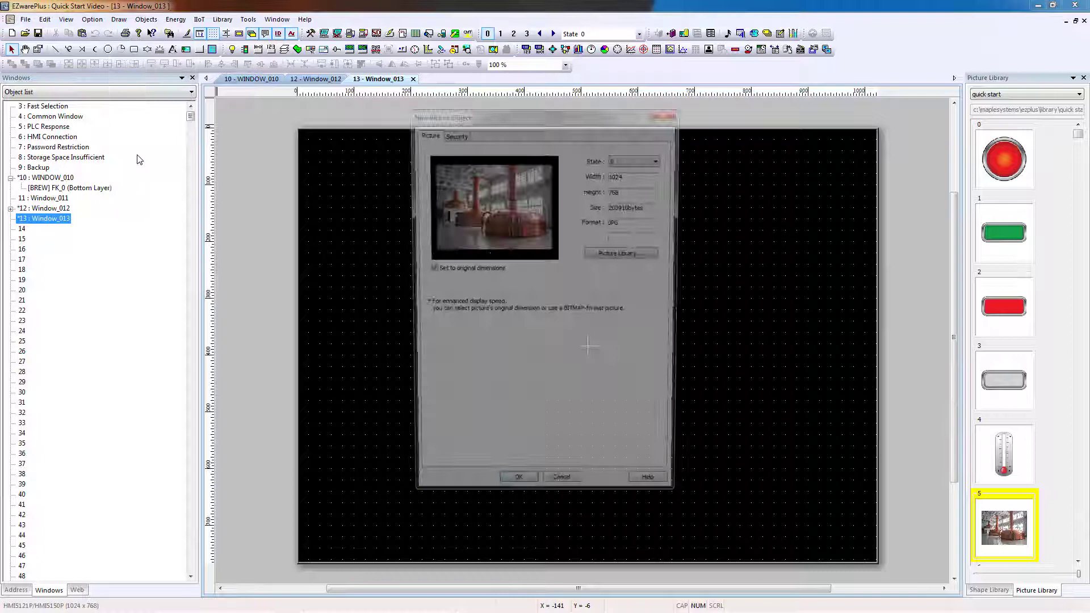
click(621, 253)
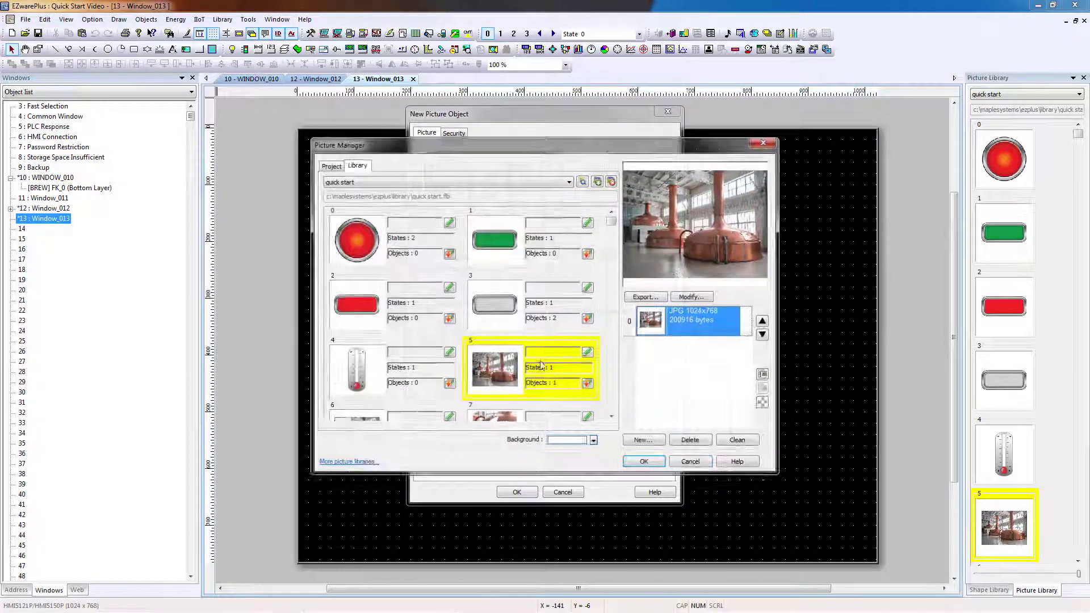
click(611, 417)
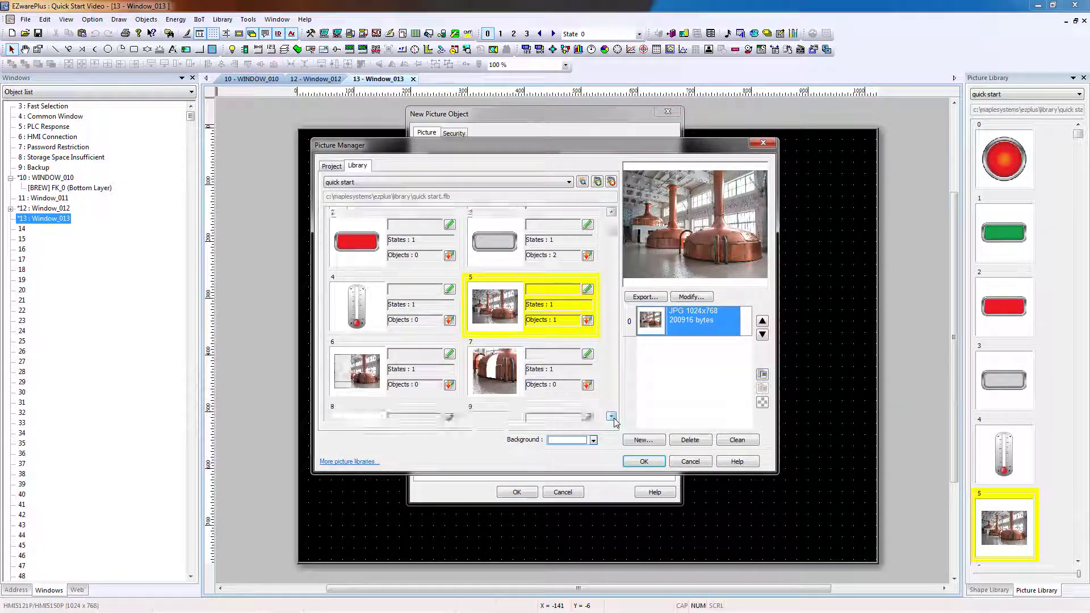
click(361, 356)
click(643, 460)
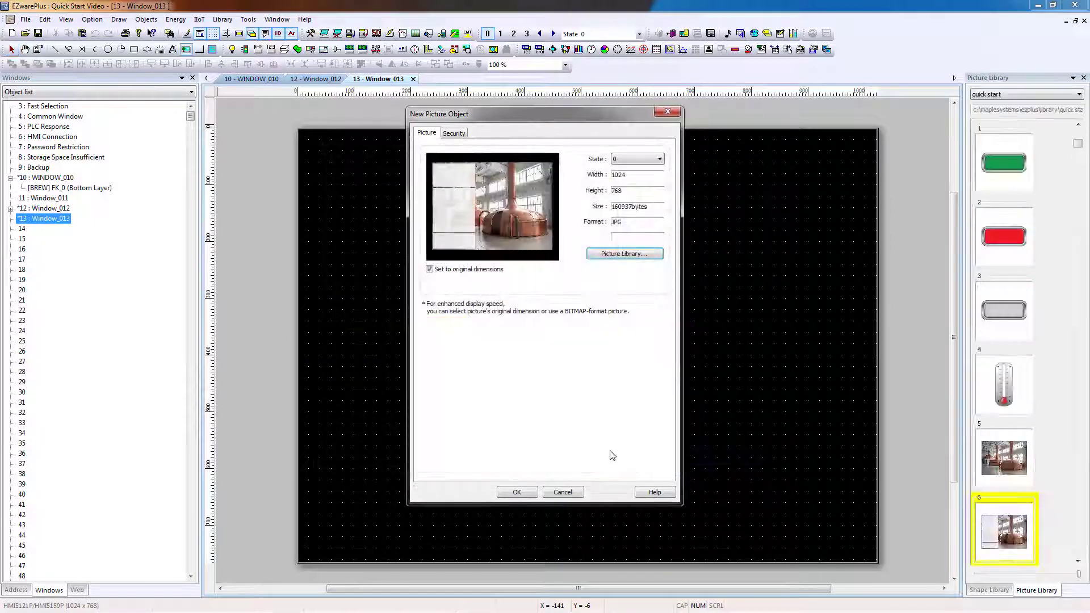
Step: Place the picture on the canvas and set its position to X 0, Y 0
click(517, 492)
click(344, 154)
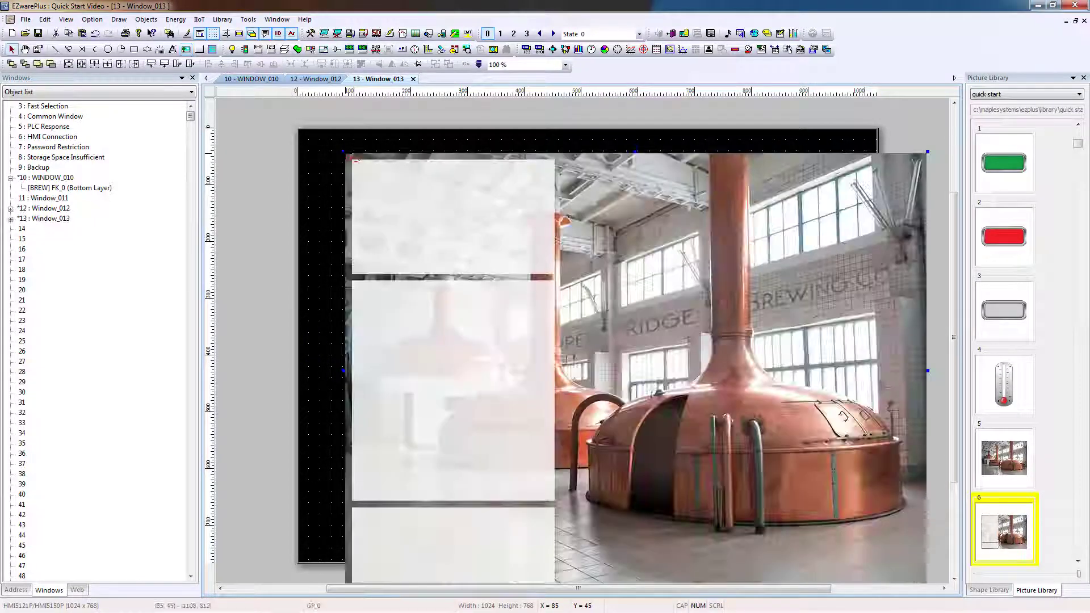
double_click(627, 240)
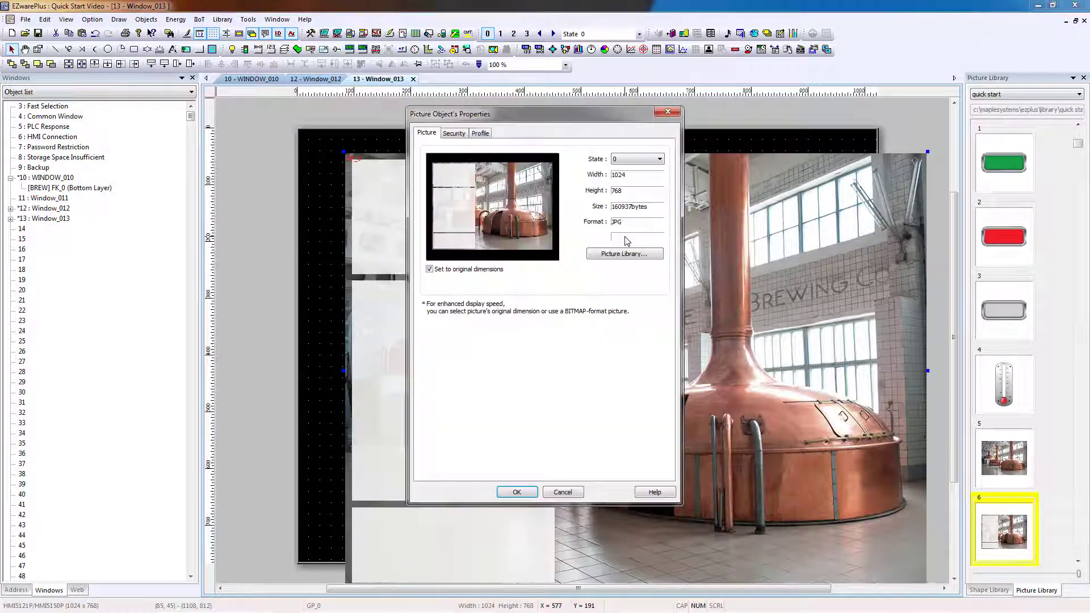
click(479, 134)
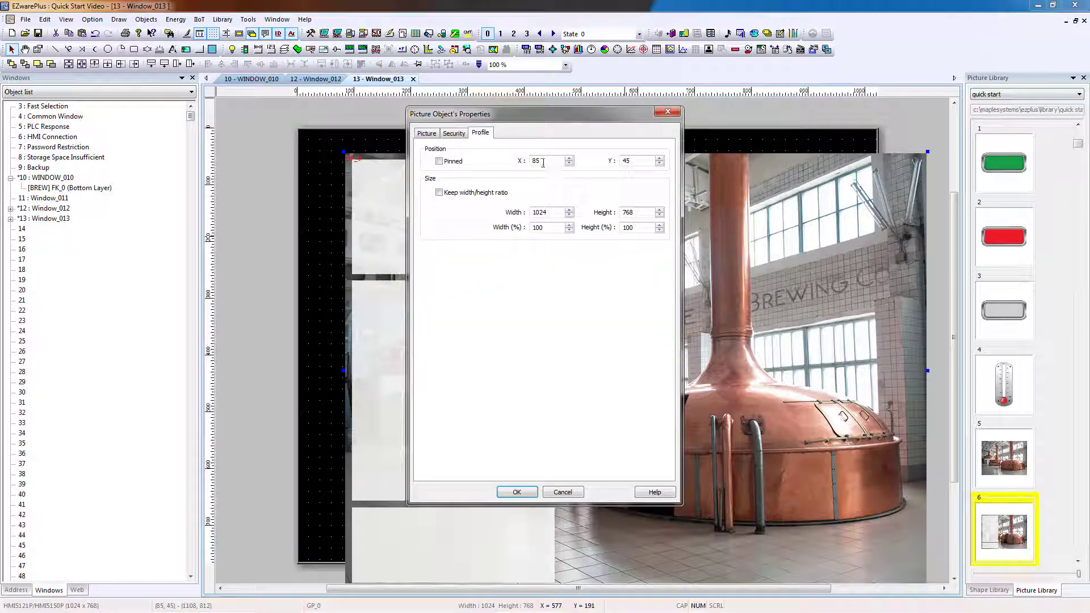
double_click(631, 161)
click(516, 493)
Step: Open Window_011 and set its bottom underlay window to 13. Window_013
click(54, 199)
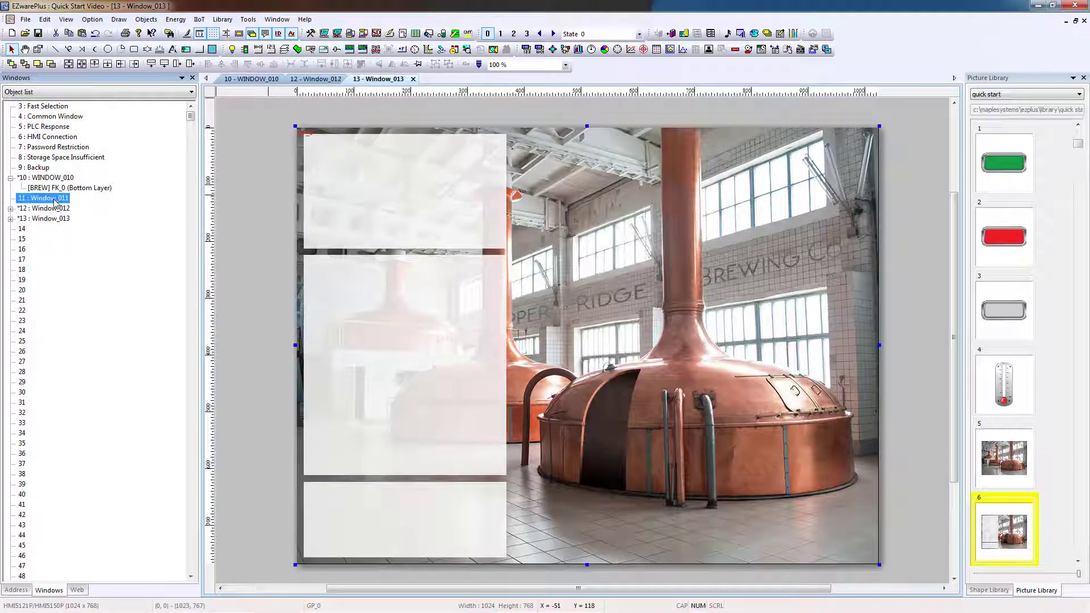
double_click(54, 198)
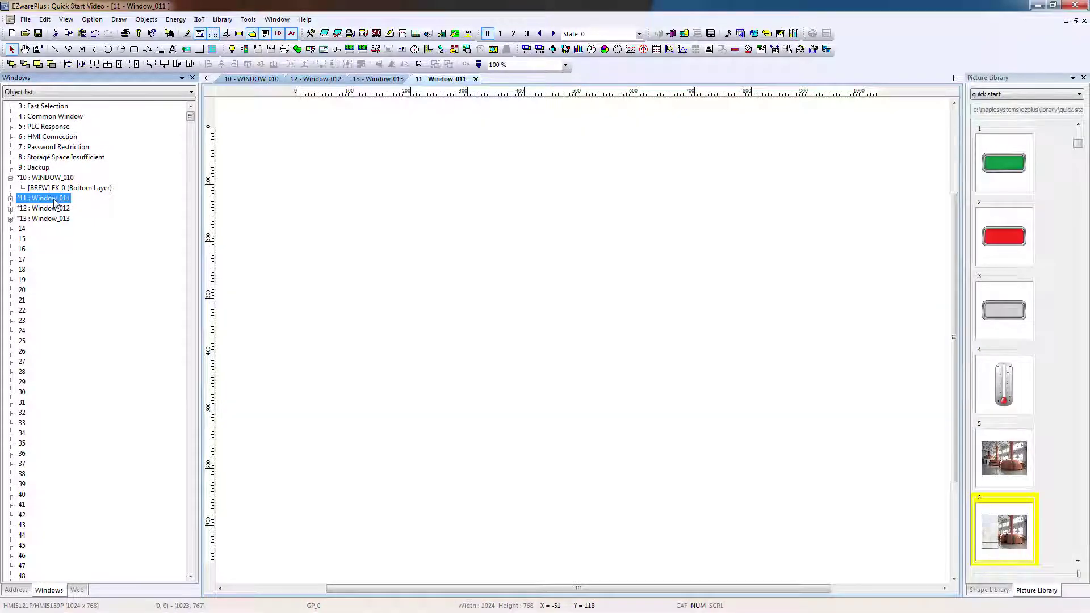
right_click(560, 244)
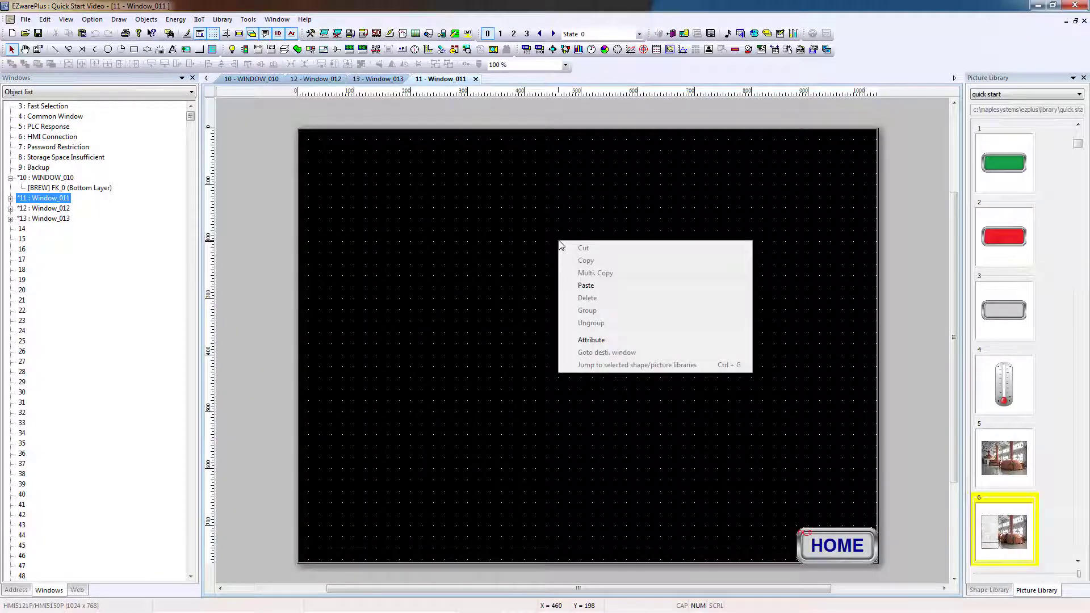
click(599, 339)
click(517, 305)
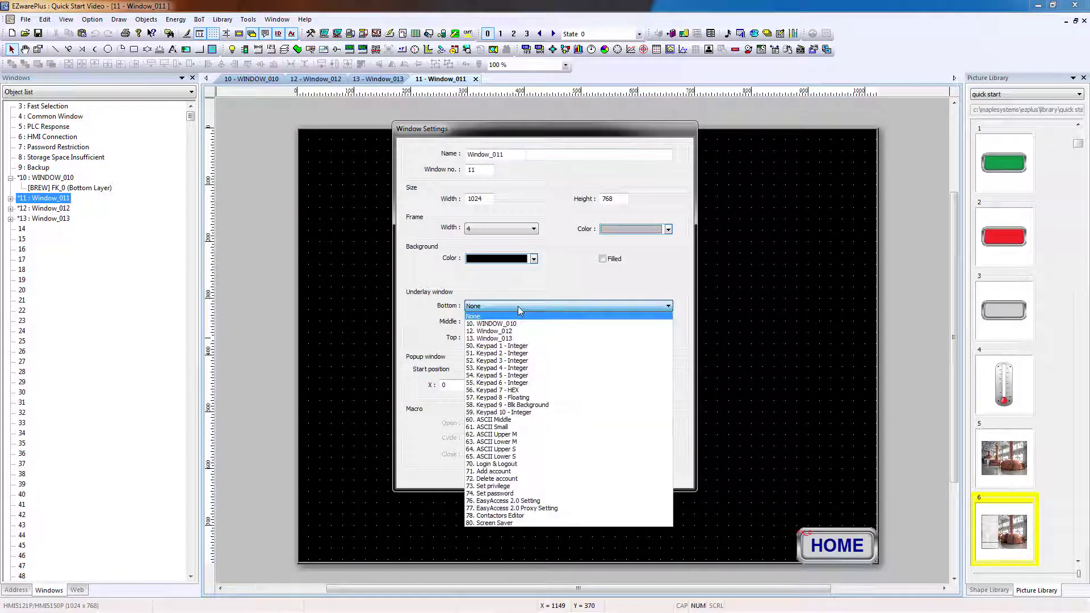
click(522, 339)
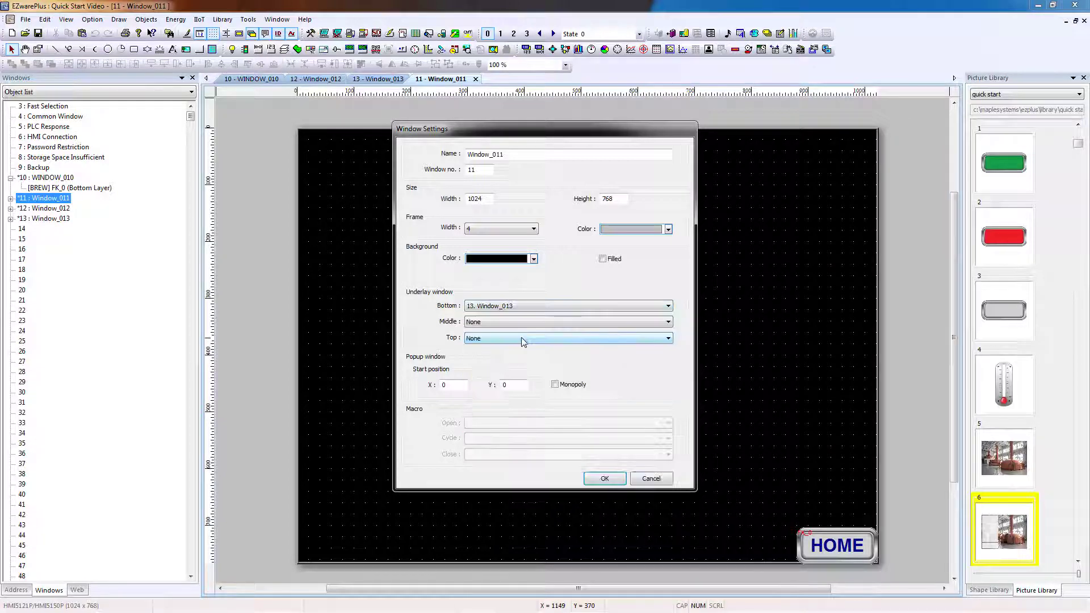
click(607, 478)
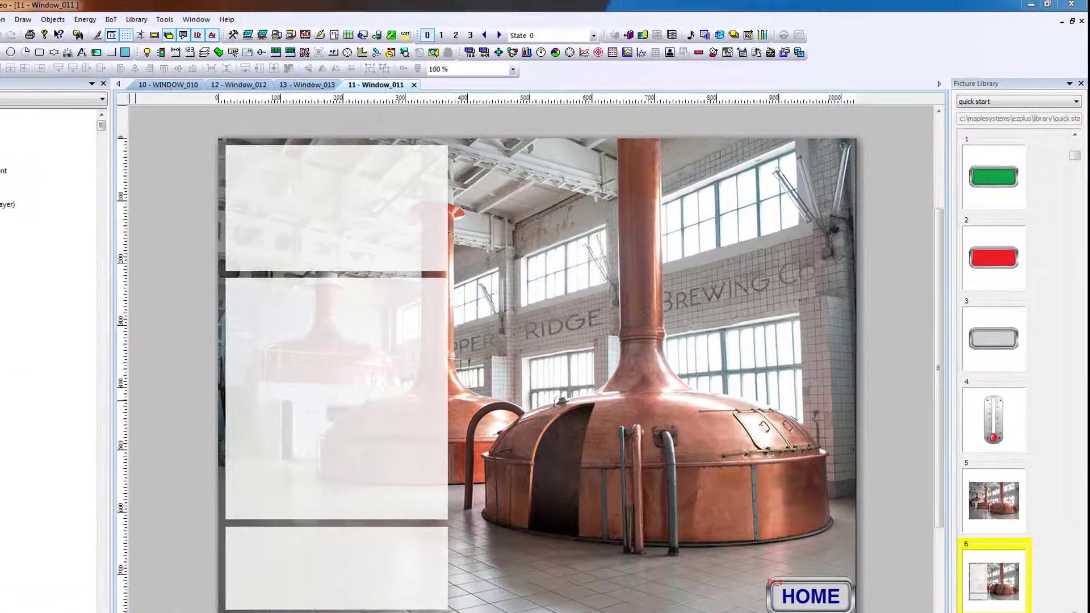
Step: Add a blue Arial Bold, size 18 text object reading MIXER CONTROL
click(20, 24)
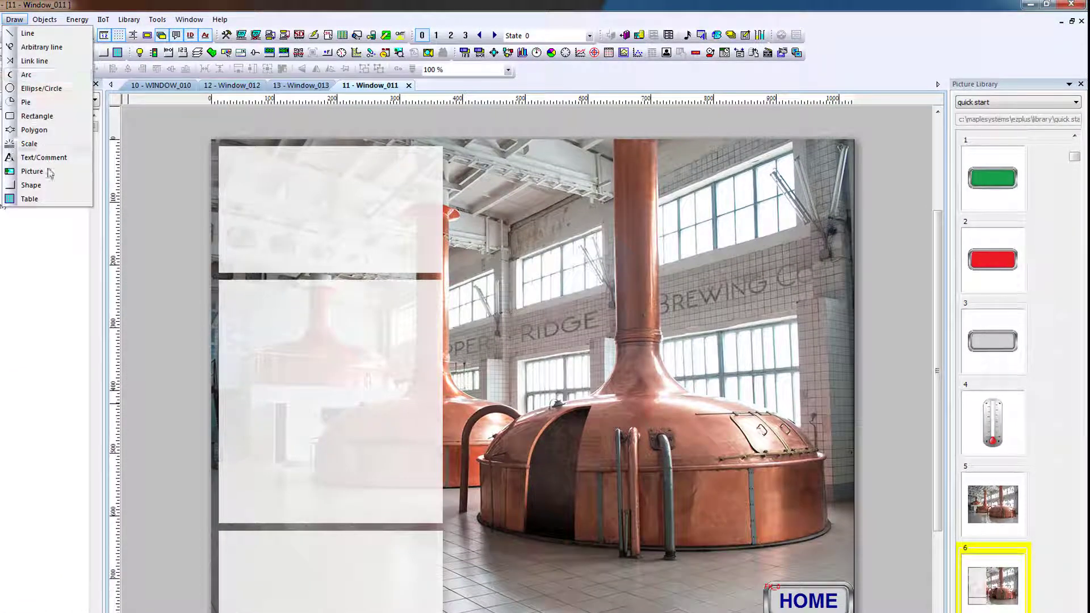
click(44, 158)
click(426, 338)
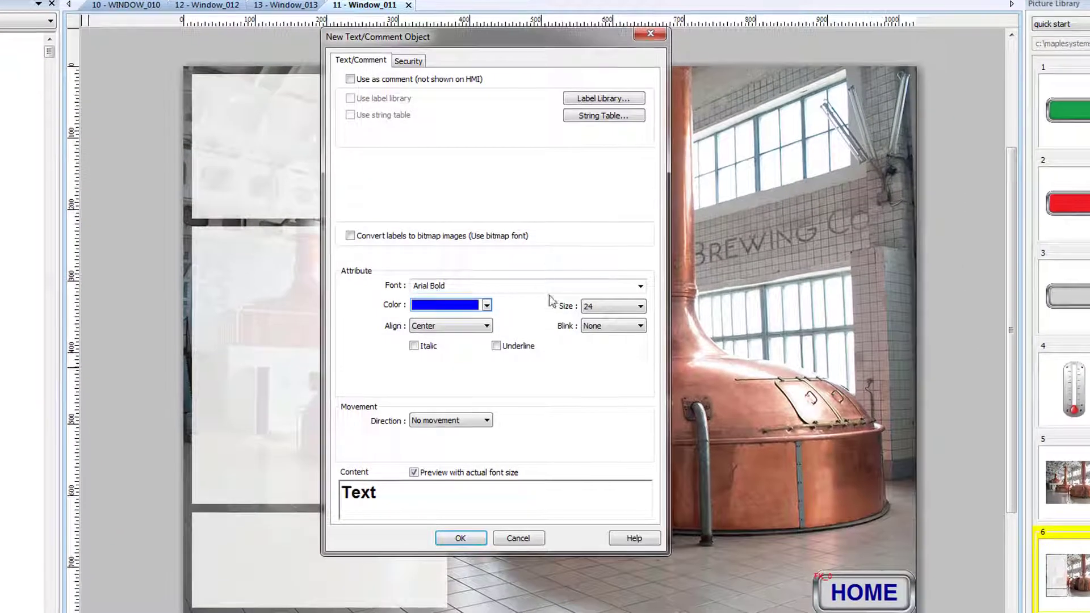
click(638, 306)
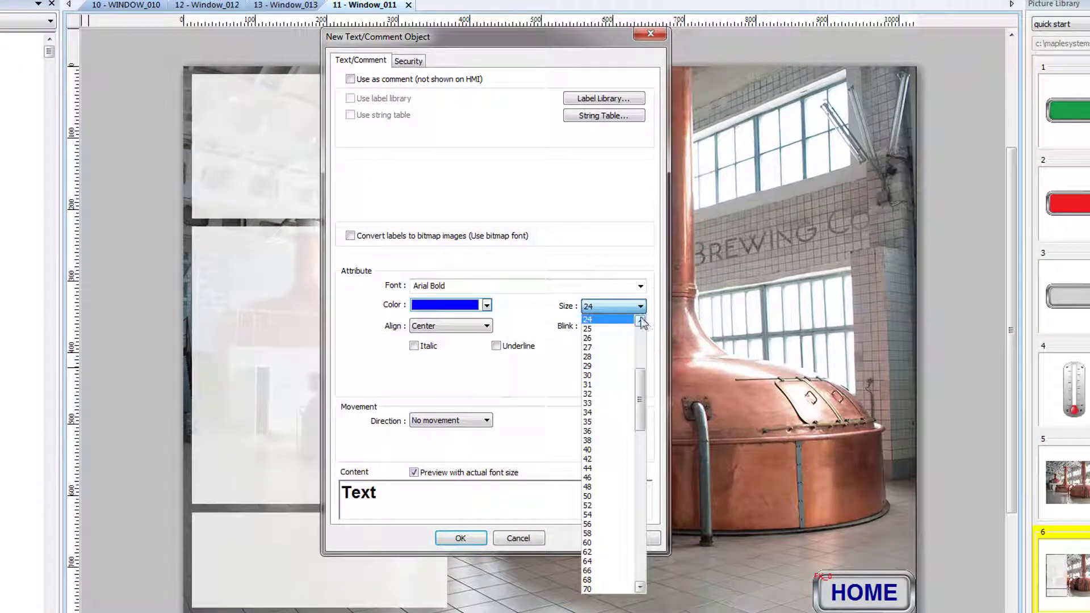
click(642, 319)
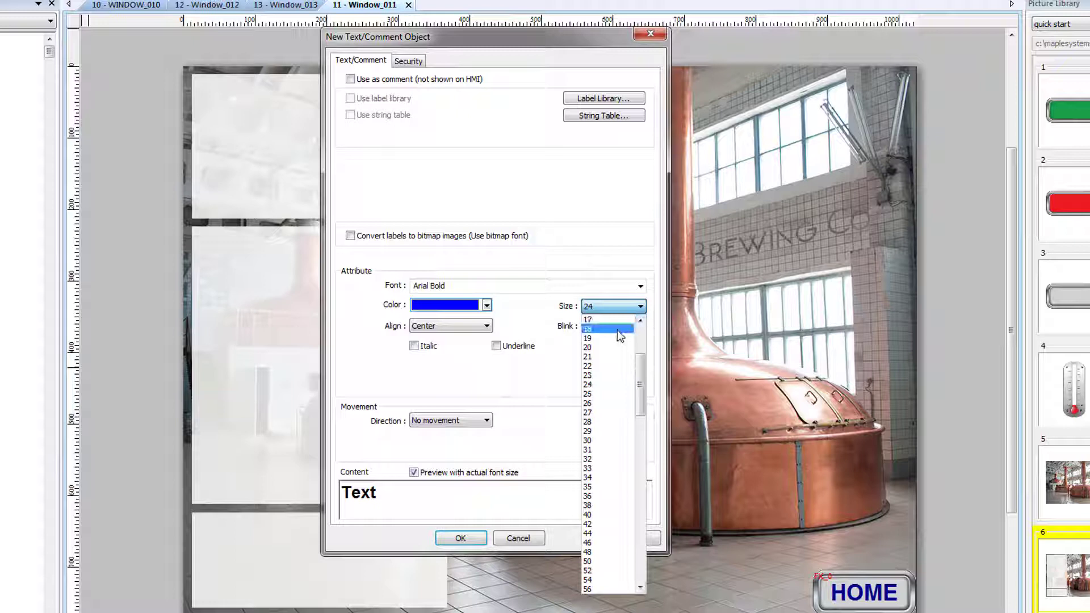
click(617, 329)
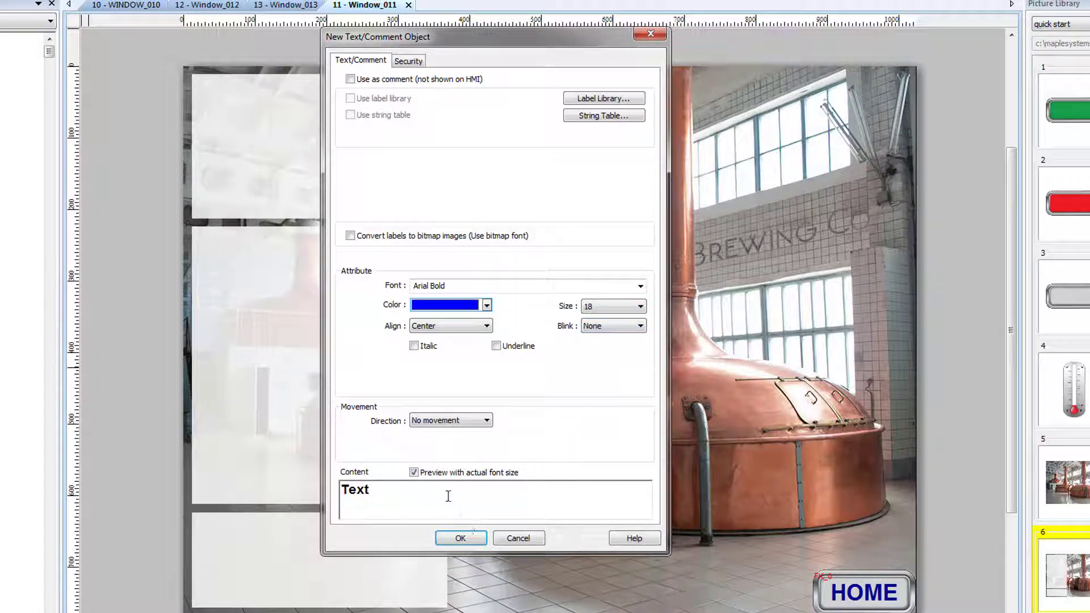
drag(447, 496, 244, 475)
text(MIXER CONTROL)
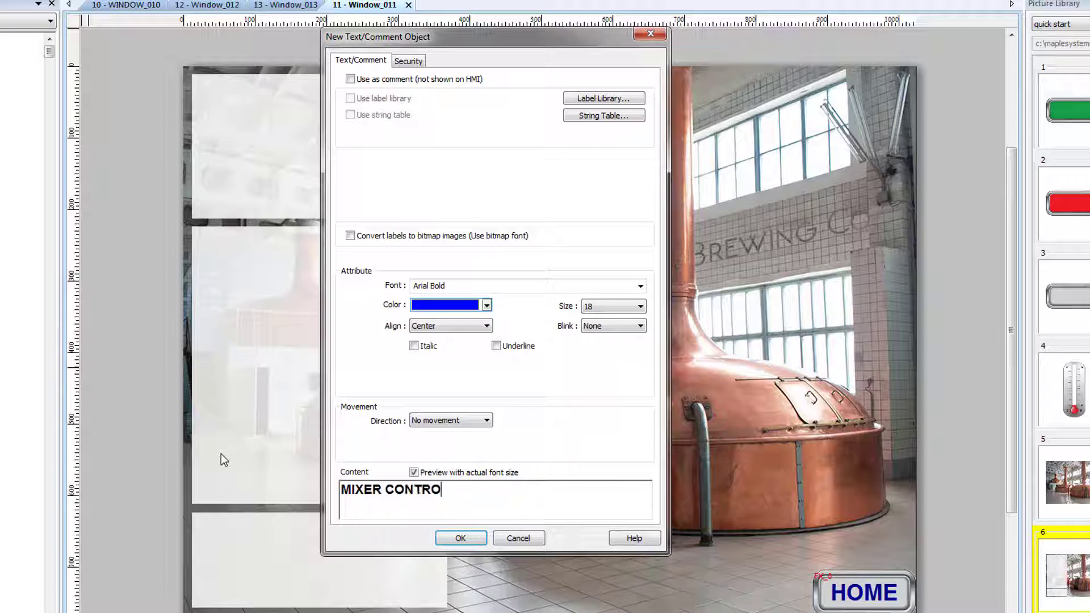
click(460, 536)
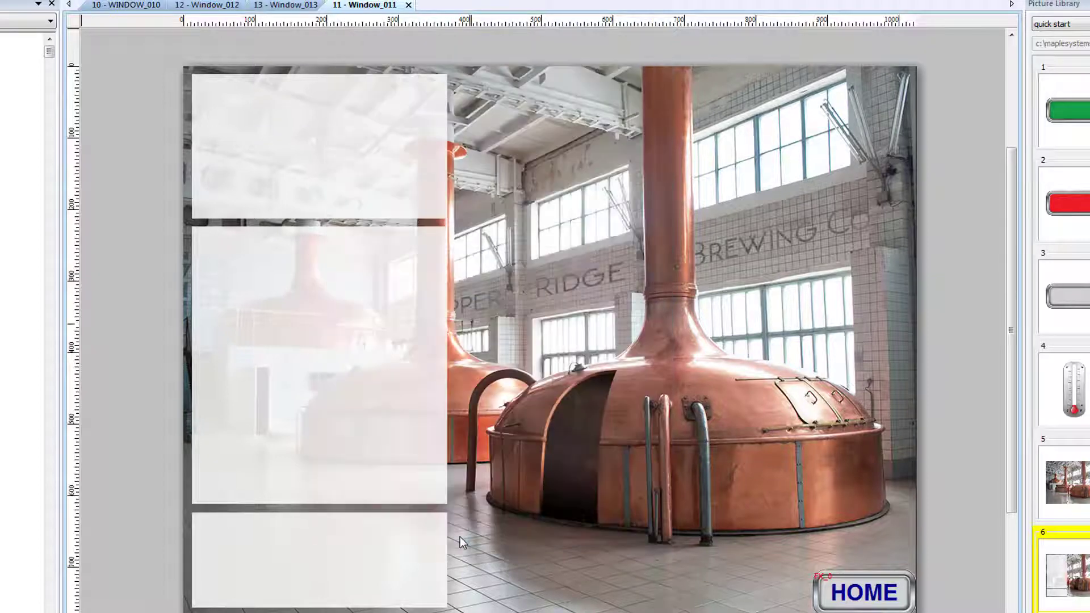
Step: Place MIXER CONTROL atop the first panel and duplicate it as a TEMPERATURE label in the second panel
click(244, 80)
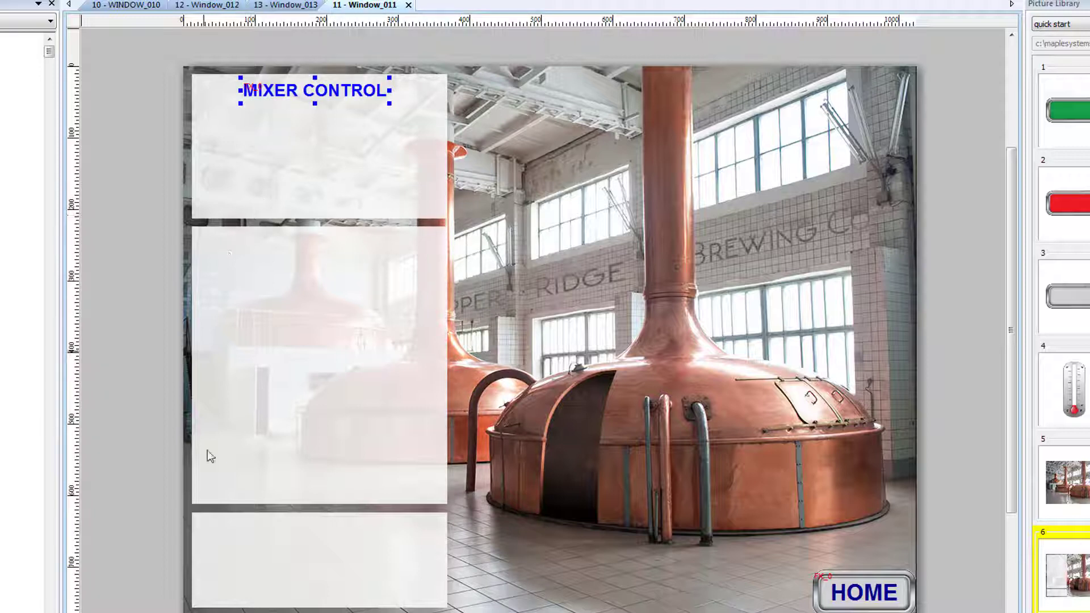
right_click(342, 97)
click(407, 119)
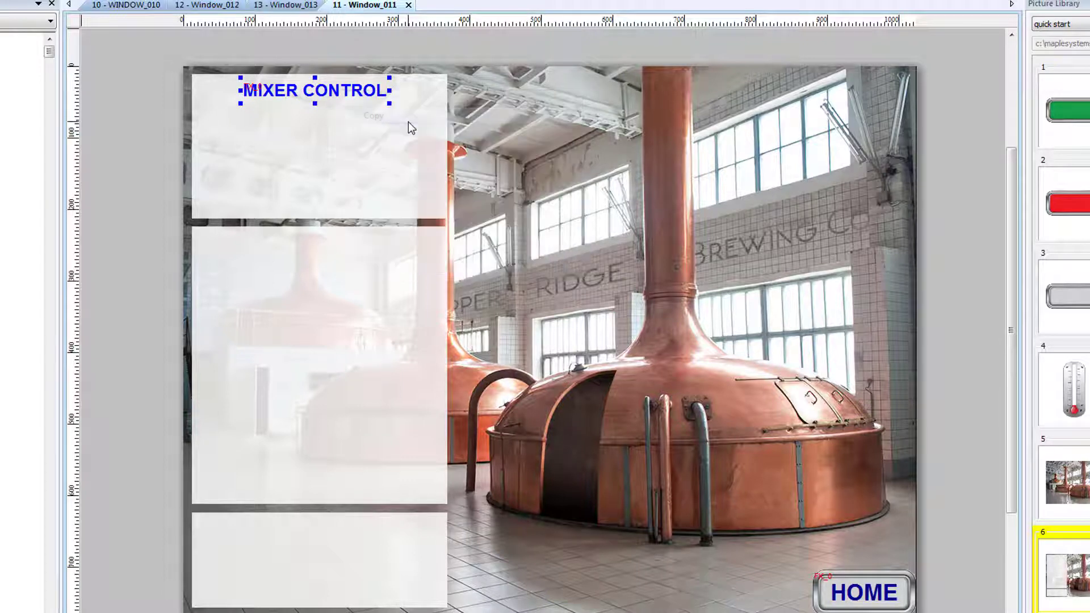
right_click(293, 277)
click(339, 328)
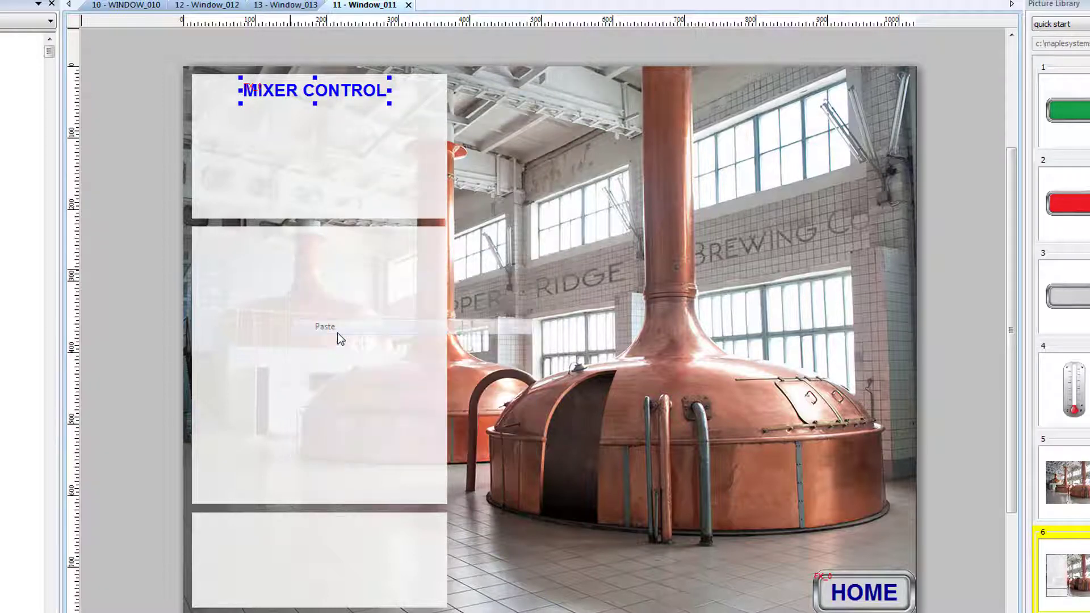
drag(339, 105, 323, 248)
double_click(324, 248)
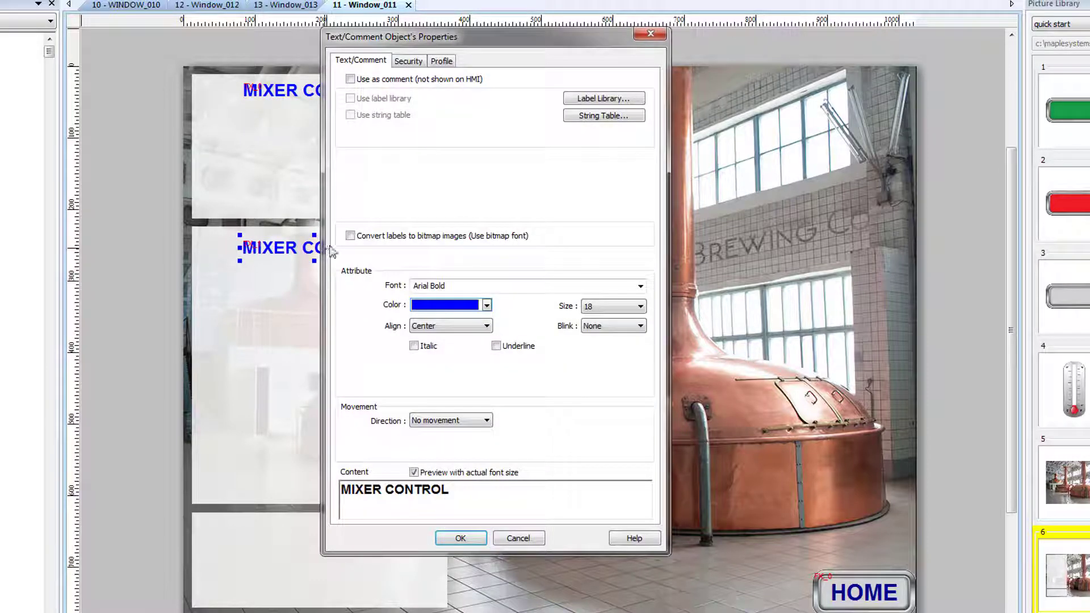
drag(467, 491, 146, 462)
text(T)
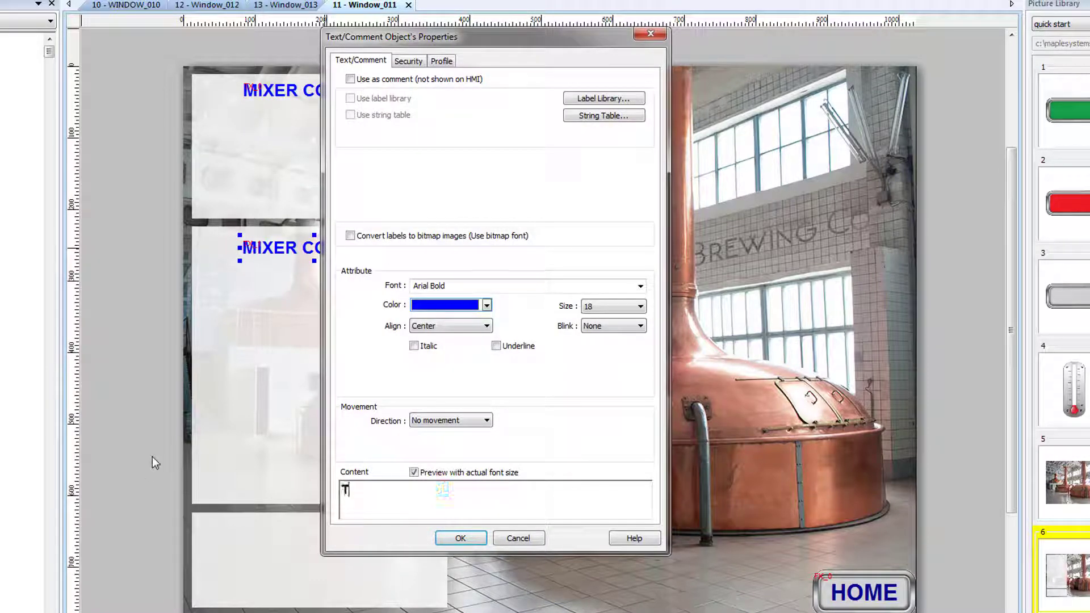
text(EMPERATURE)
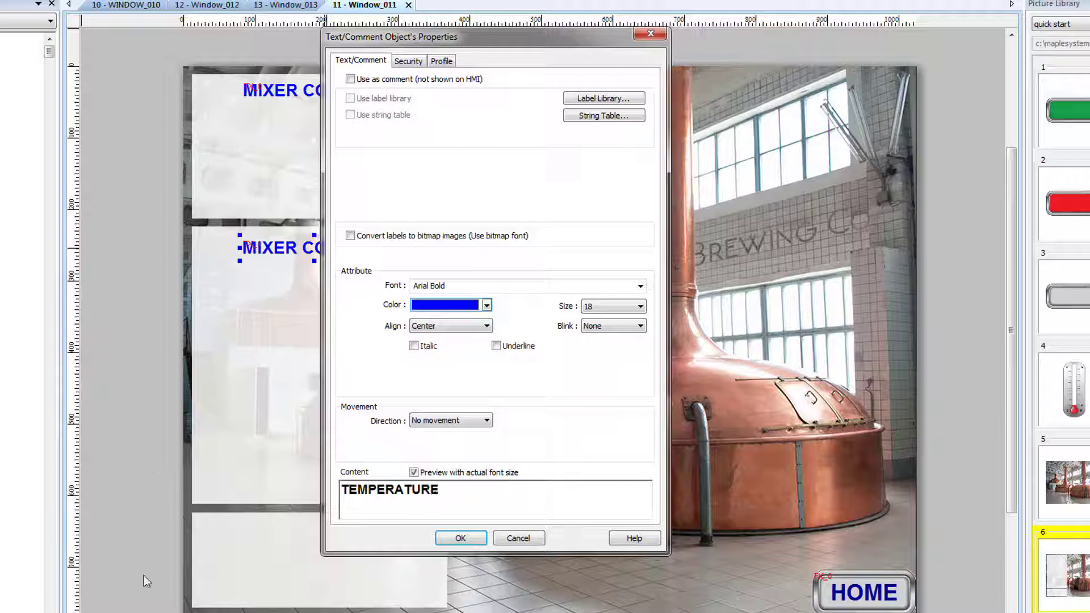
click(446, 539)
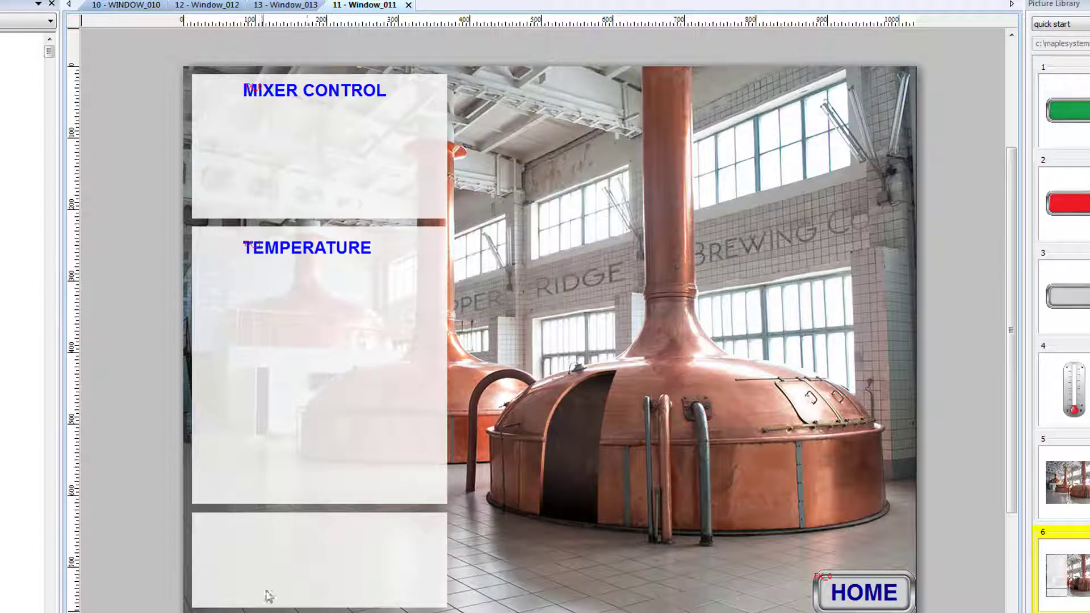
Step: Paste another copy into the bottom panel and change its text to TANK LEVEL
right_click(271, 560)
click(338, 450)
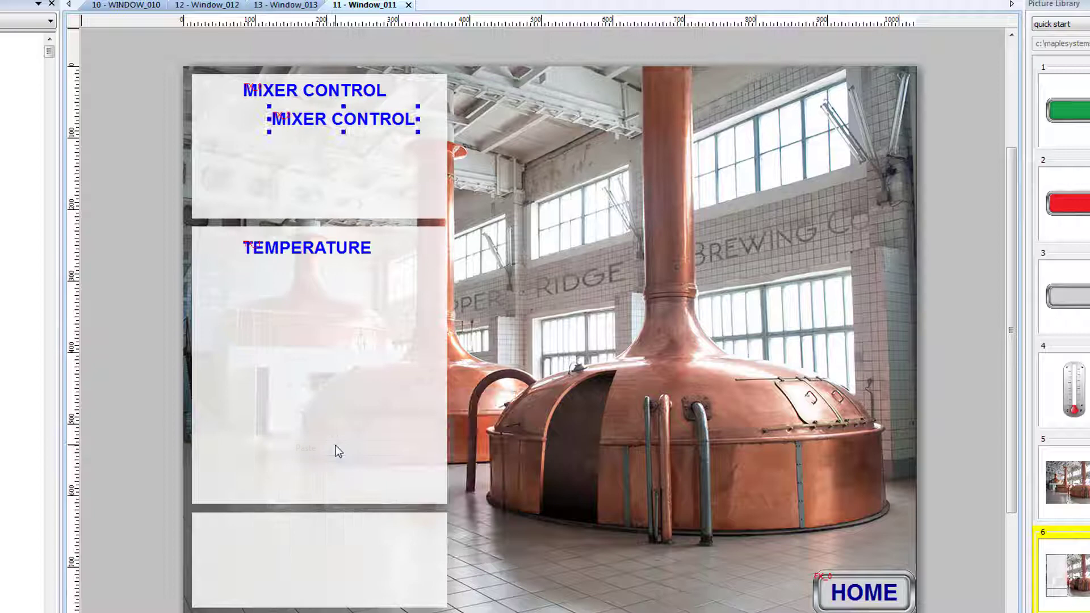
click(353, 540)
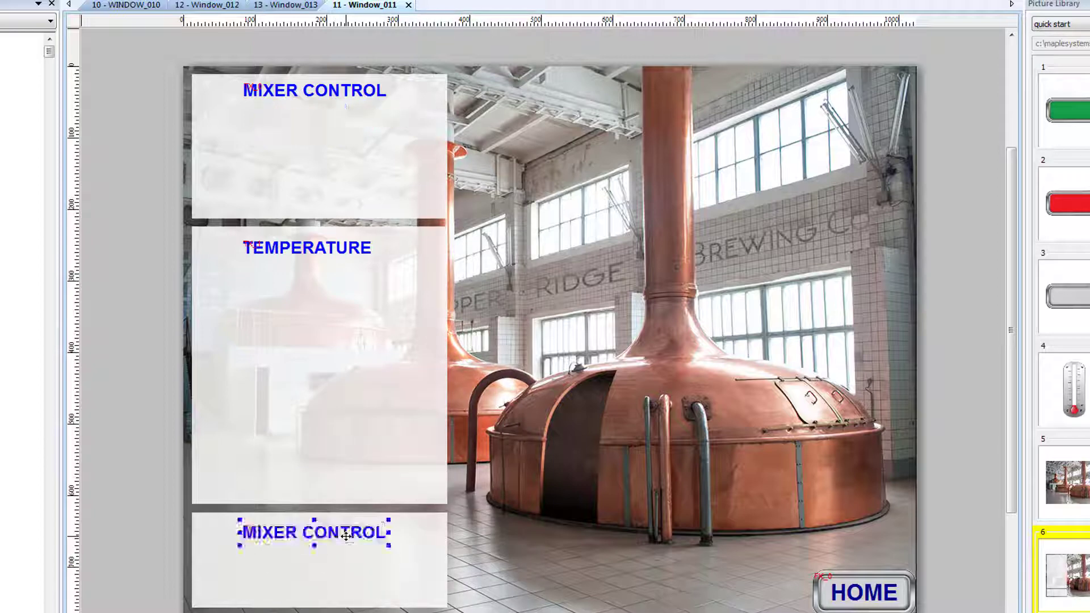
double_click(341, 532)
drag(439, 481, 252, 465)
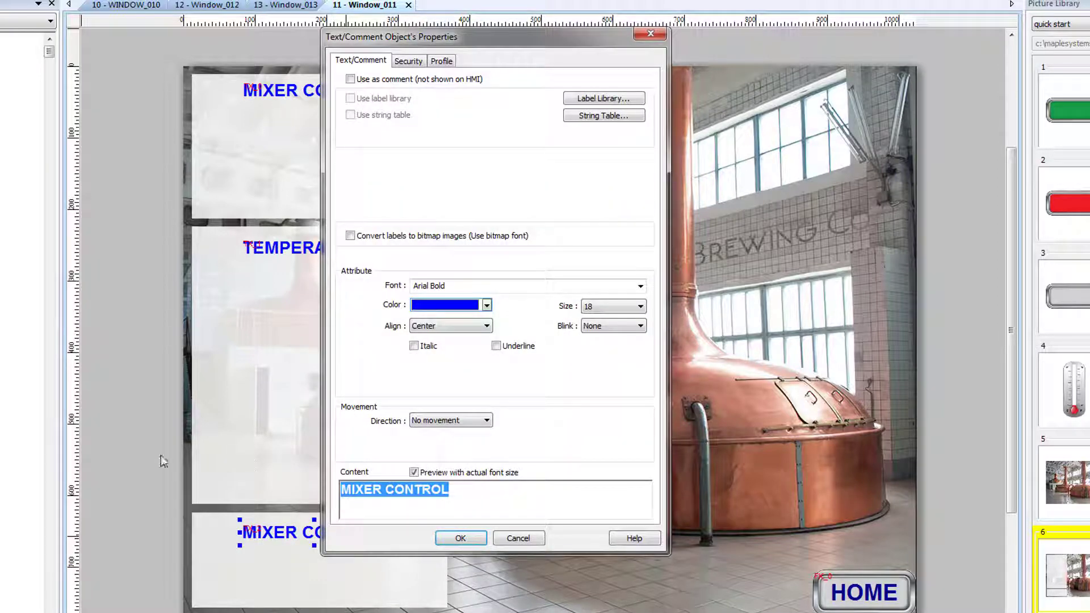
text(TANK LEVEL)
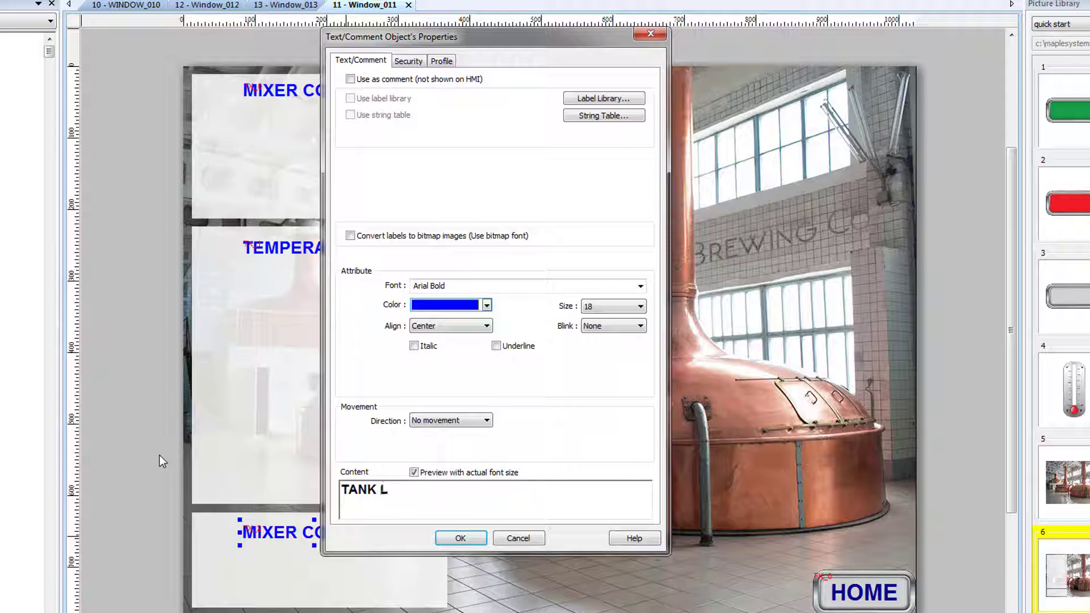
click(447, 537)
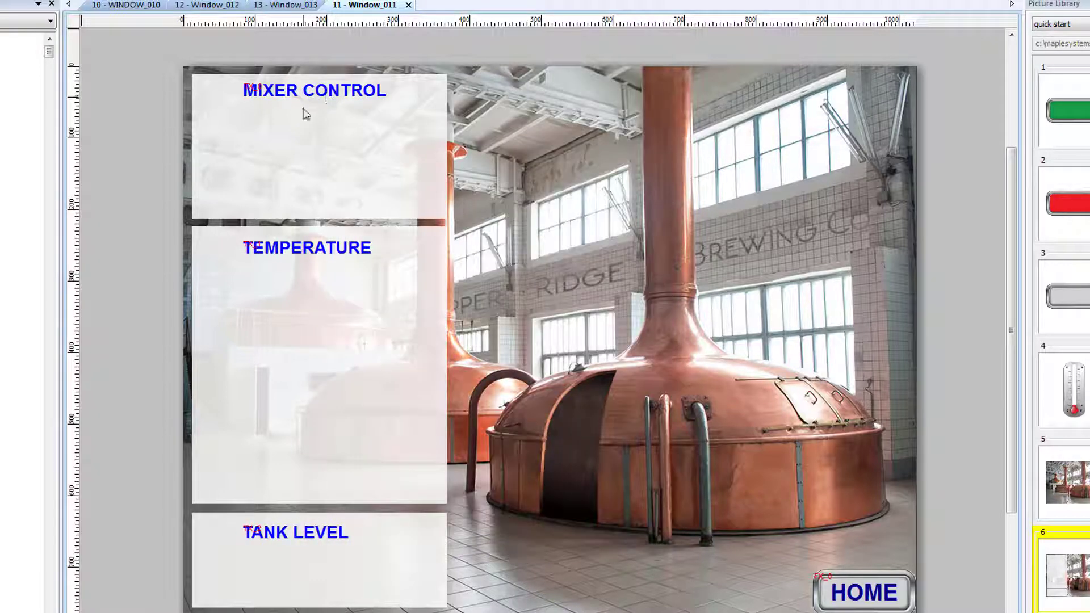
Step: Select the MIXER CONTROL, TEMPERATURE and TANK LEVEL labels and apply Align > Horiz. Center
click(304, 91)
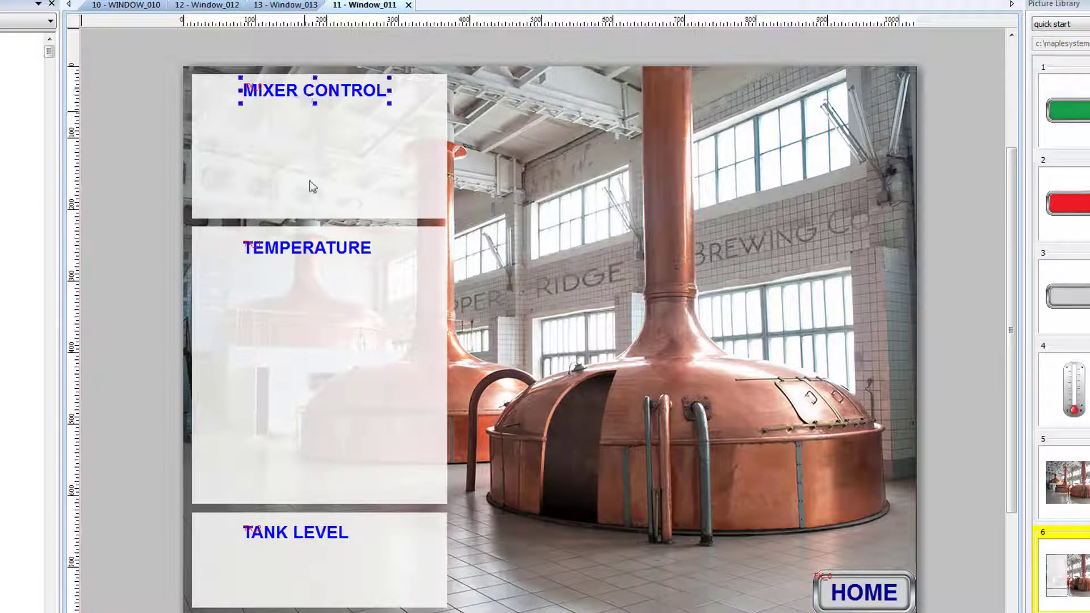
shift+click(322, 254)
shift+click(332, 536)
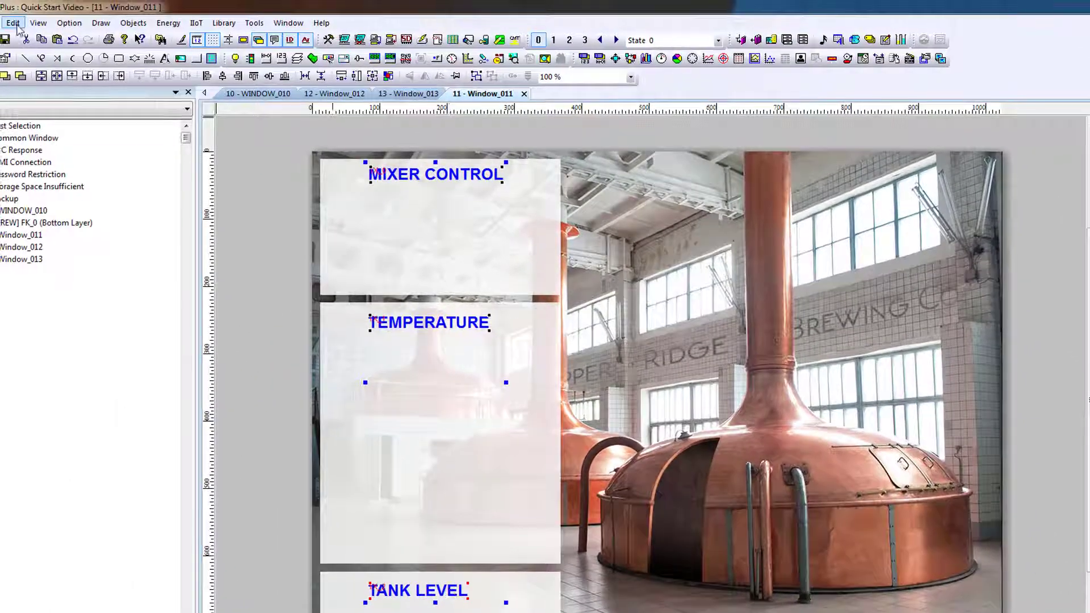
click(17, 25)
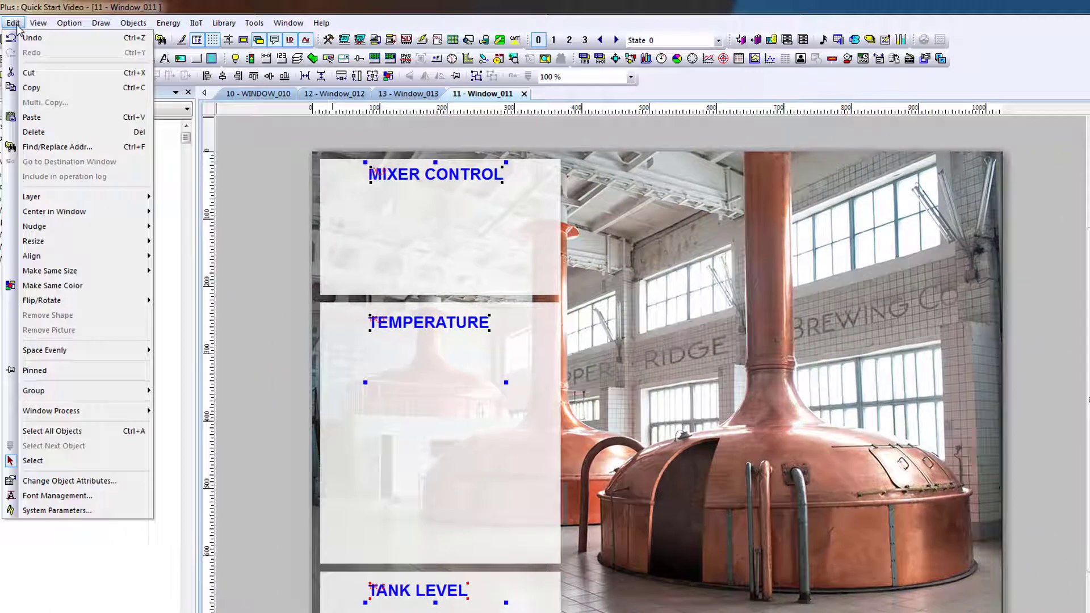
mouse_move(40, 261)
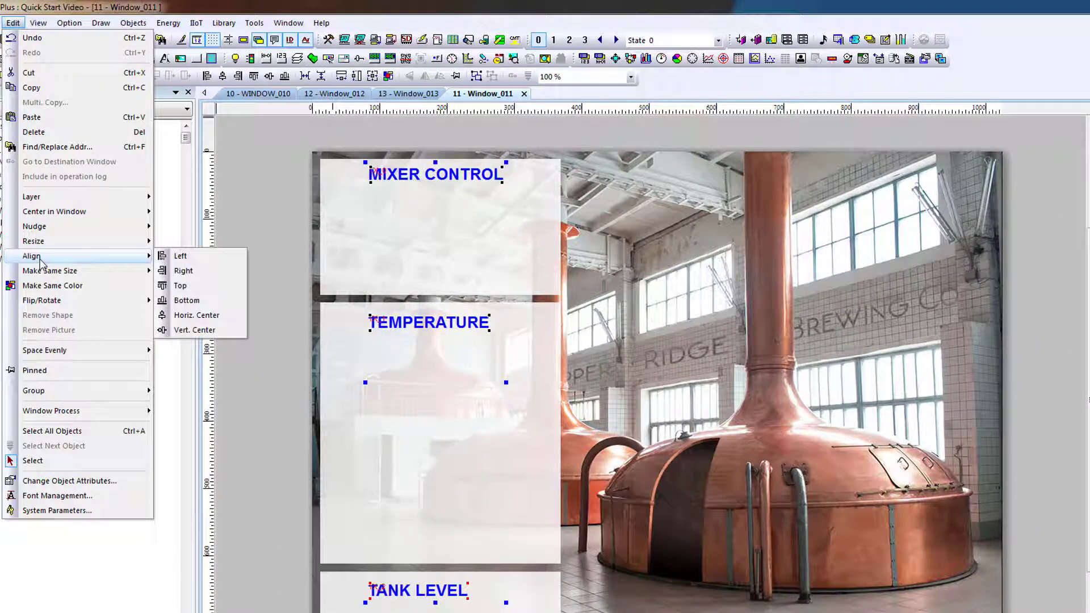
click(212, 319)
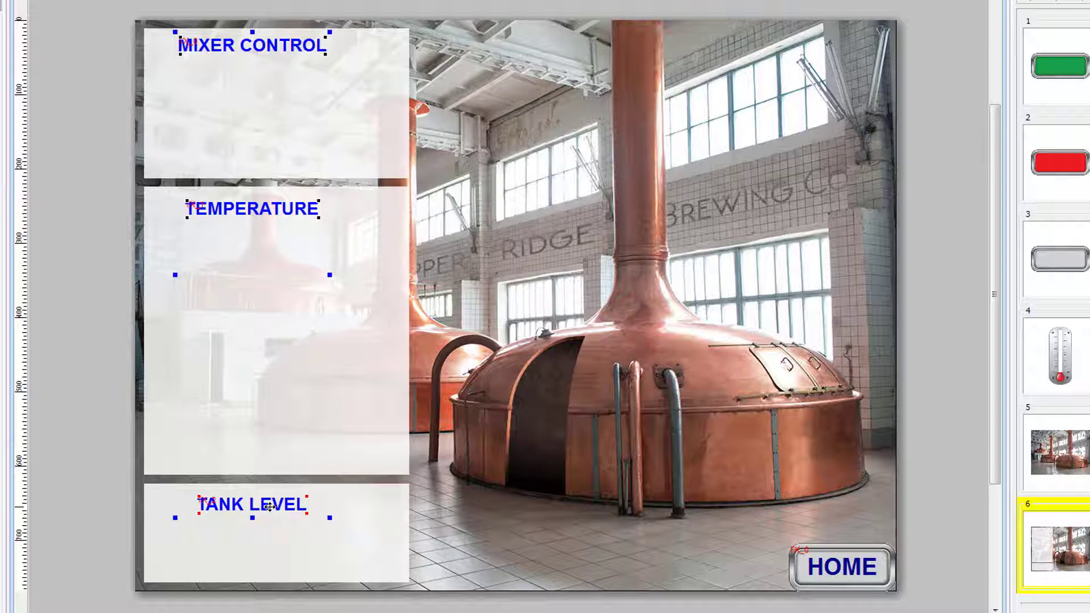
Step: Nudge the three selected labels three steps to the right
key(Right)
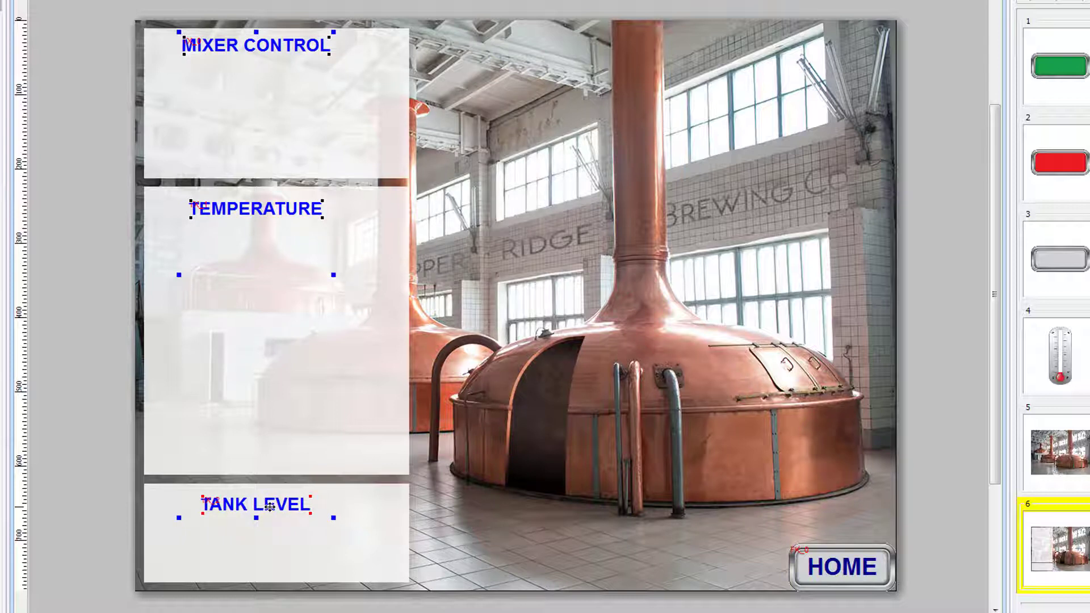
key(Right)
key(Right)
key(Right)
key(Right)
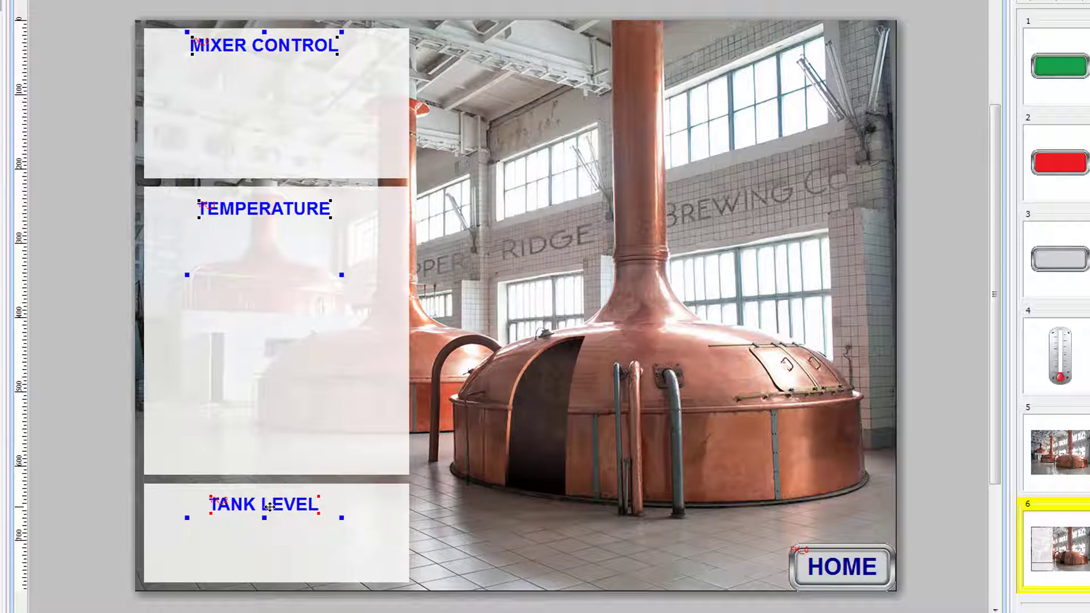
key(Right)
key(Right)
key(Right)
key(Right)
click(335, 232)
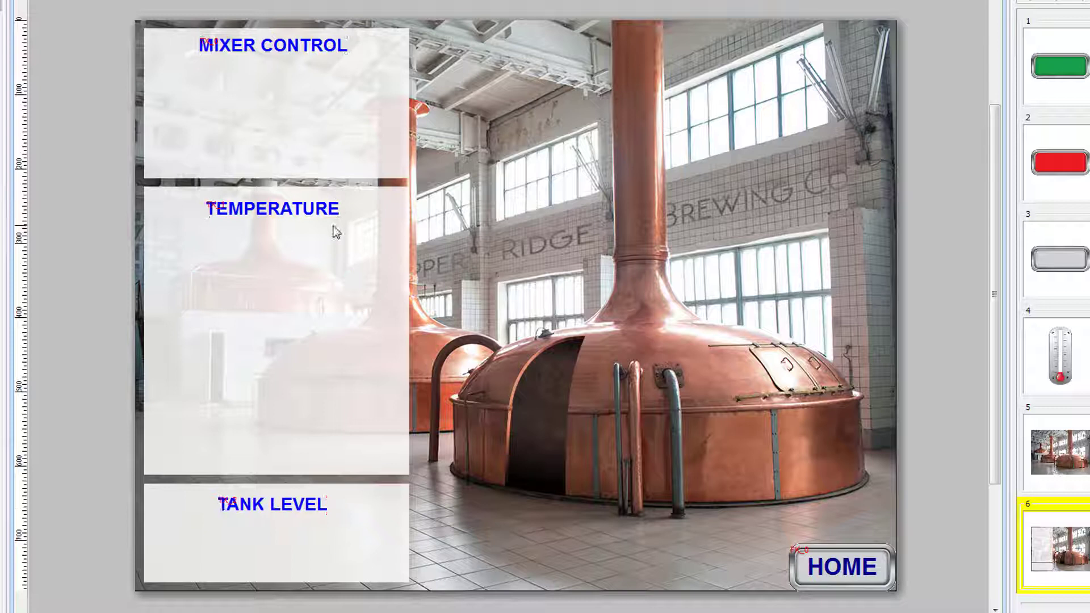
Step: Nudge the TEMPERATURE label up two steps
click(314, 212)
key(Up)
key(Up)
key(Up)
key(Up)
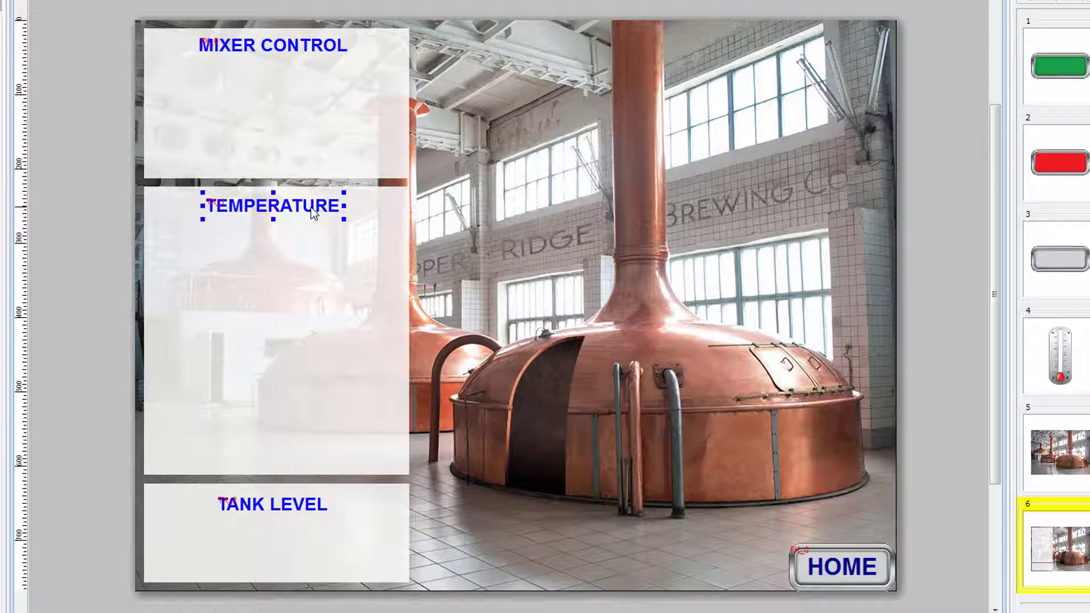
key(Up)
click(316, 306)
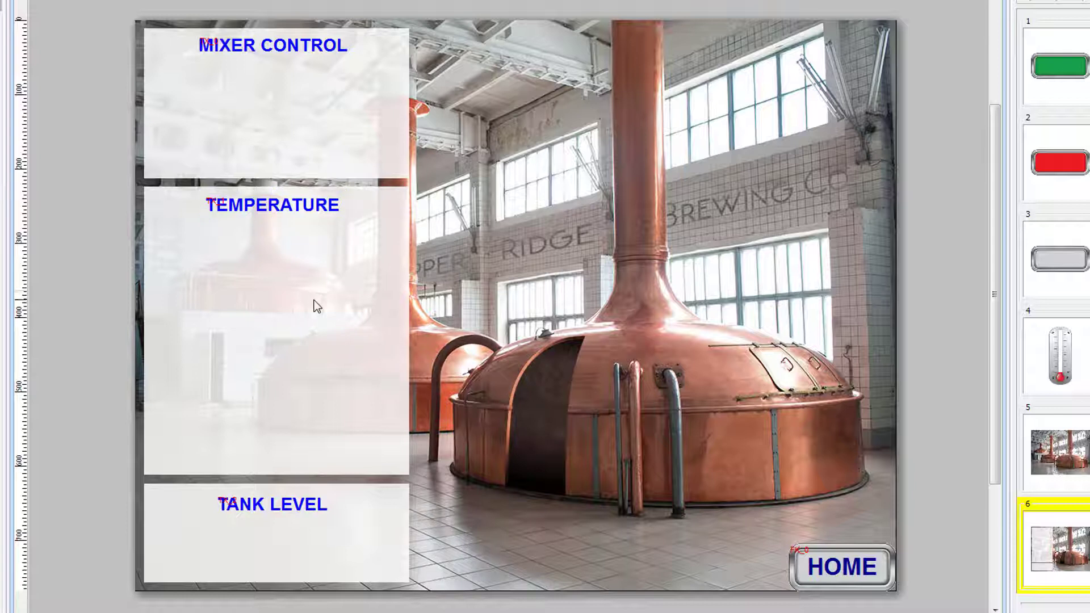
Step: Paste a copy of the MIXER CONTROL label into the TEMPERATURE panel
right_click(316, 306)
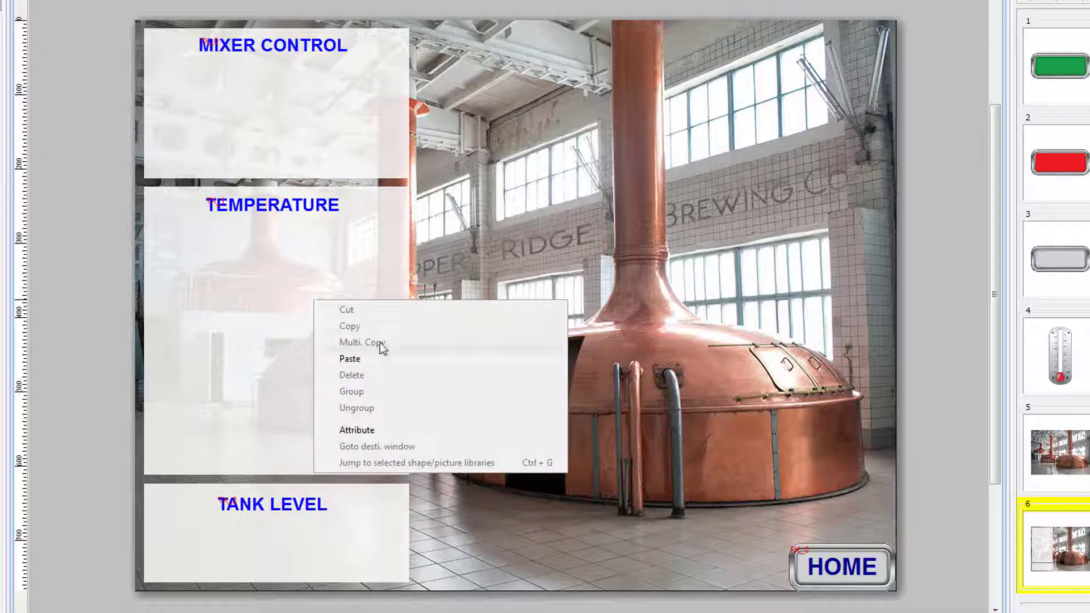
click(379, 360)
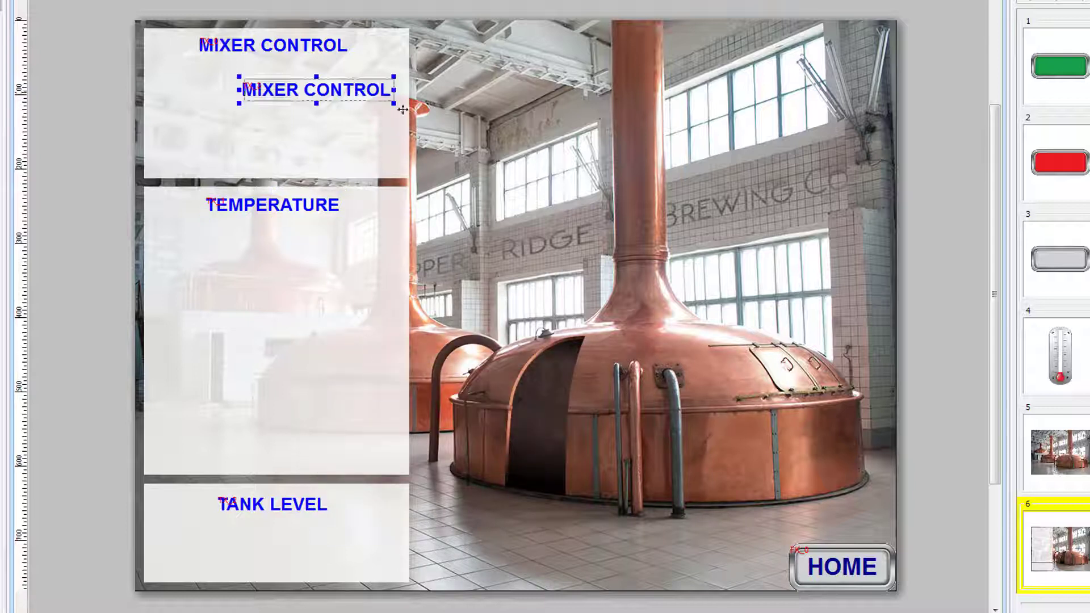
drag(358, 92, 369, 288)
Step: Change the copied label to size 24 reading '°F', placed right of centre
double_click(369, 288)
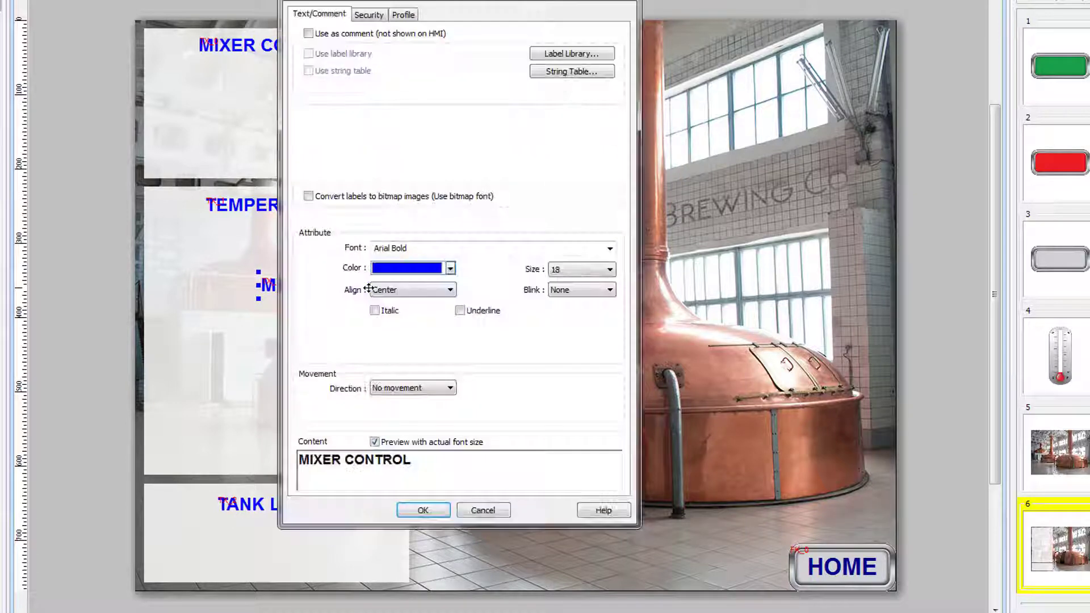
click(609, 269)
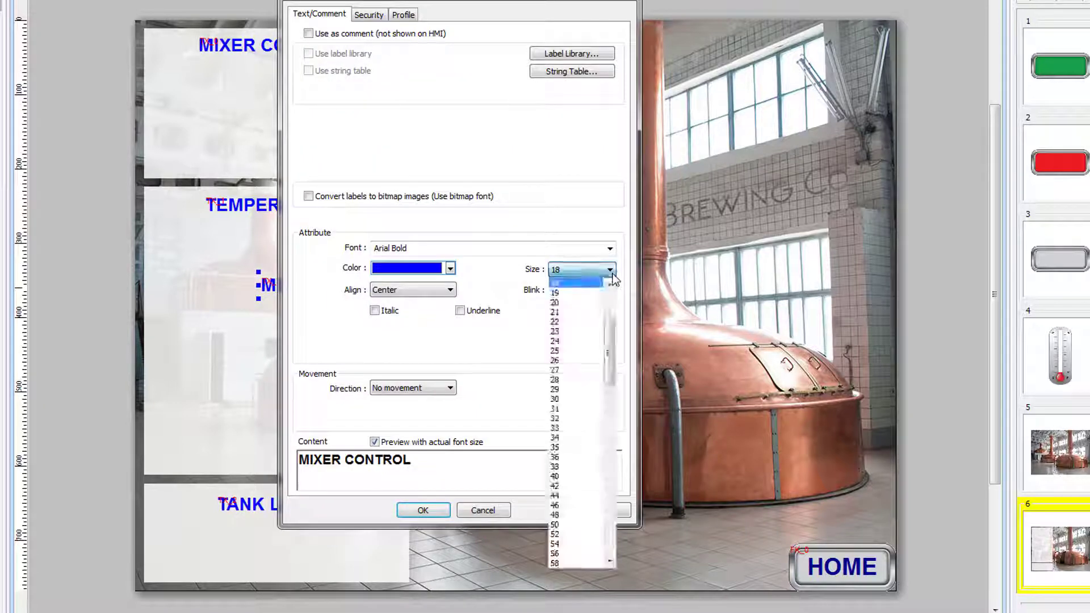
click(596, 341)
triple_click(469, 474)
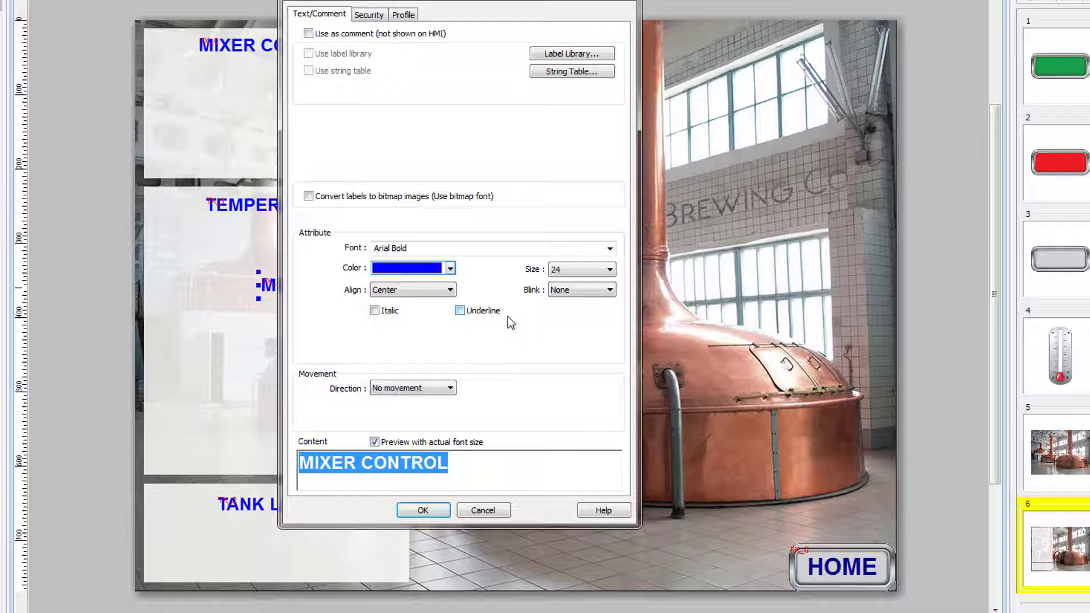
key(BackSpace)
text(°F)
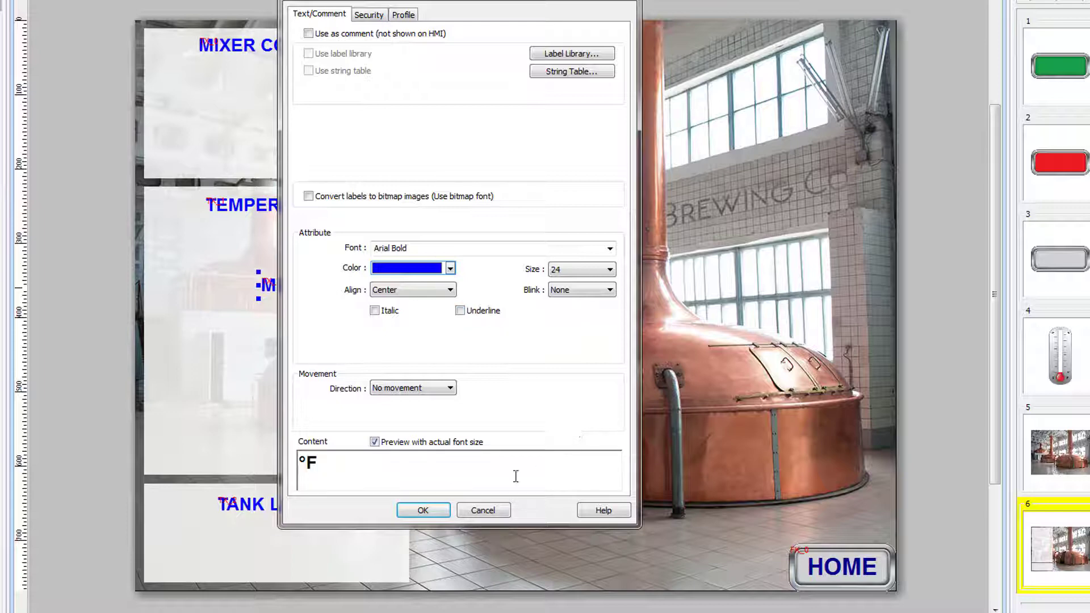
click(434, 509)
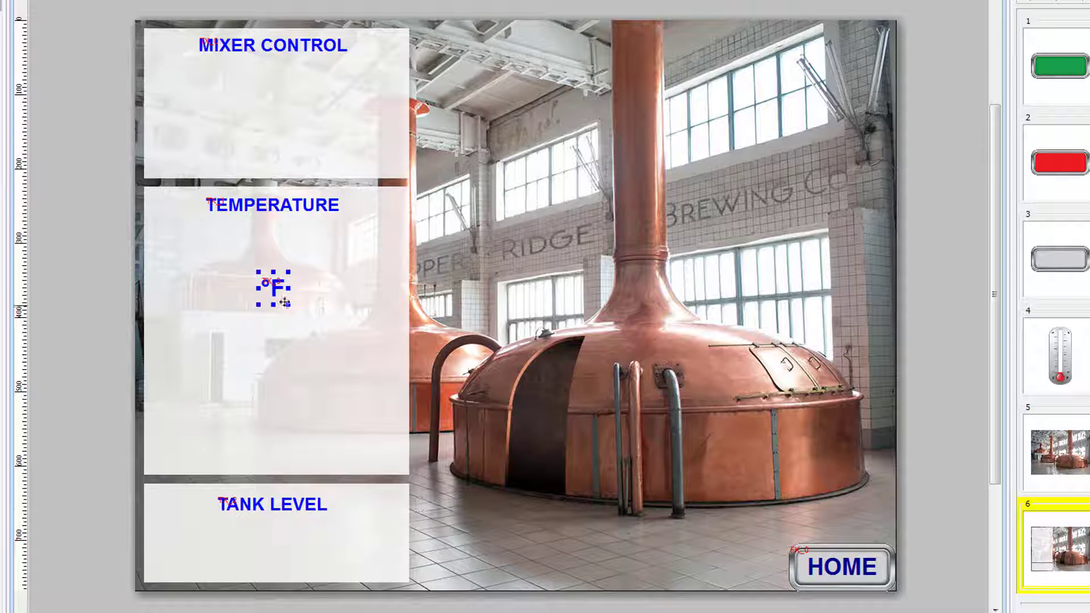
drag(368, 278, 375, 270)
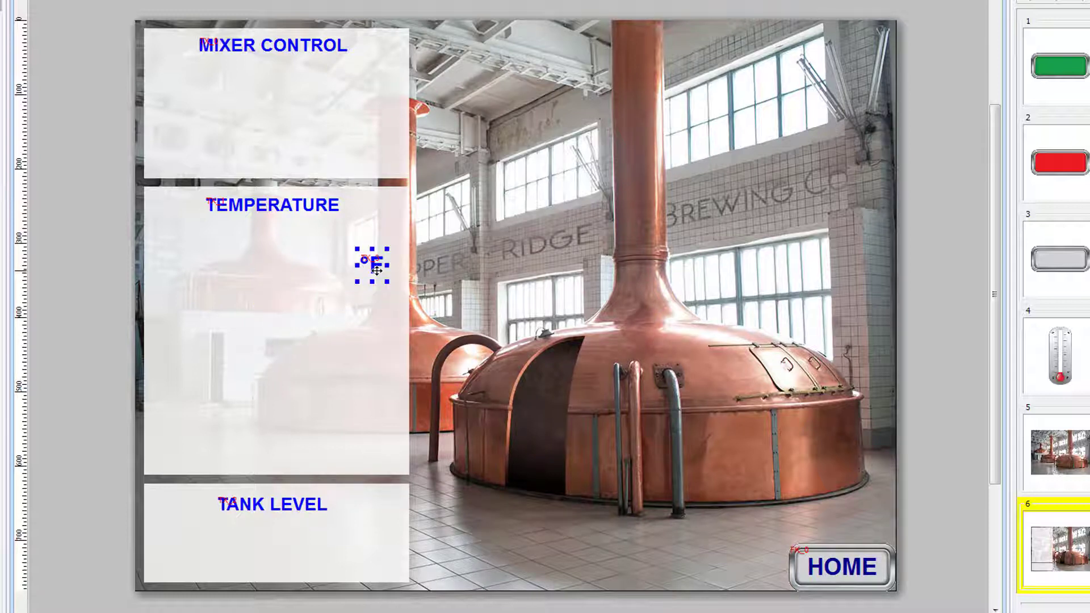
Step: Duplicate the °F label and move the copy into the TANK LEVEL panel
right_click(378, 274)
click(437, 297)
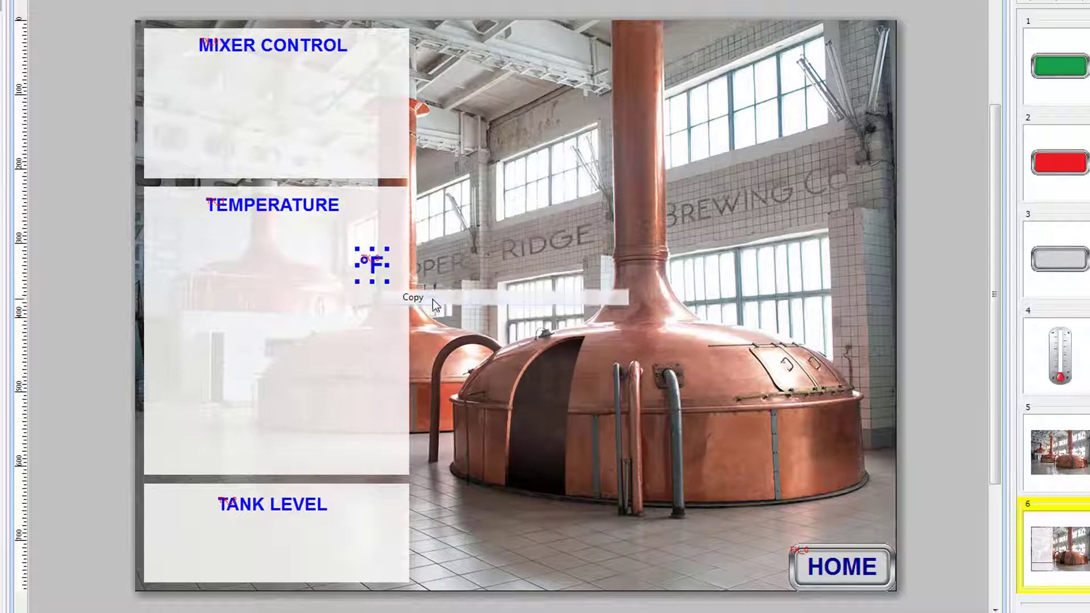
right_click(345, 326)
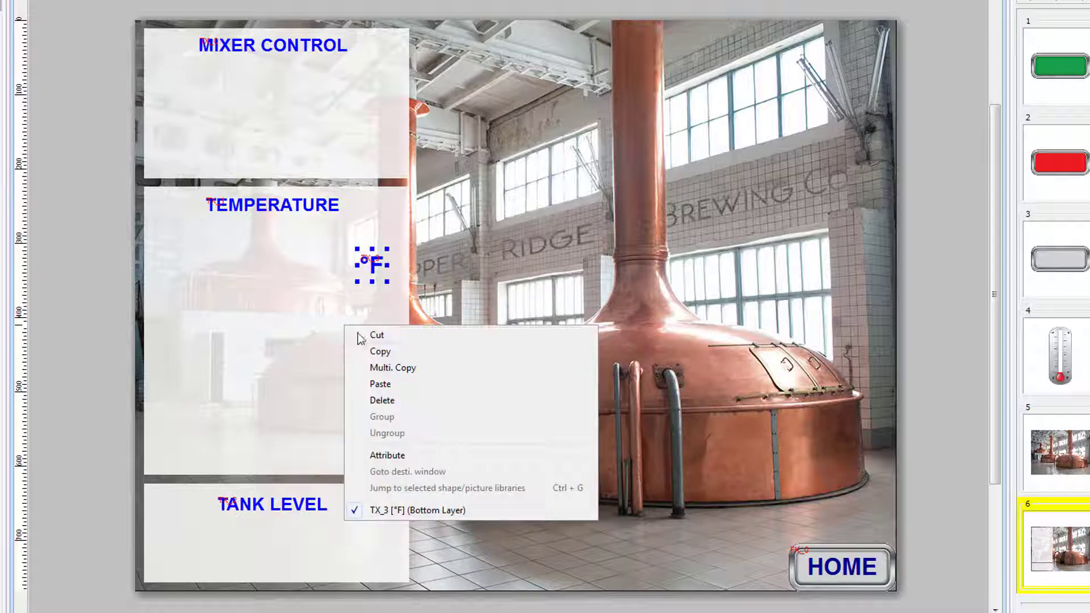
click(399, 385)
drag(389, 283, 375, 533)
Step: Replace the copied label's text with '%'
double_click(374, 532)
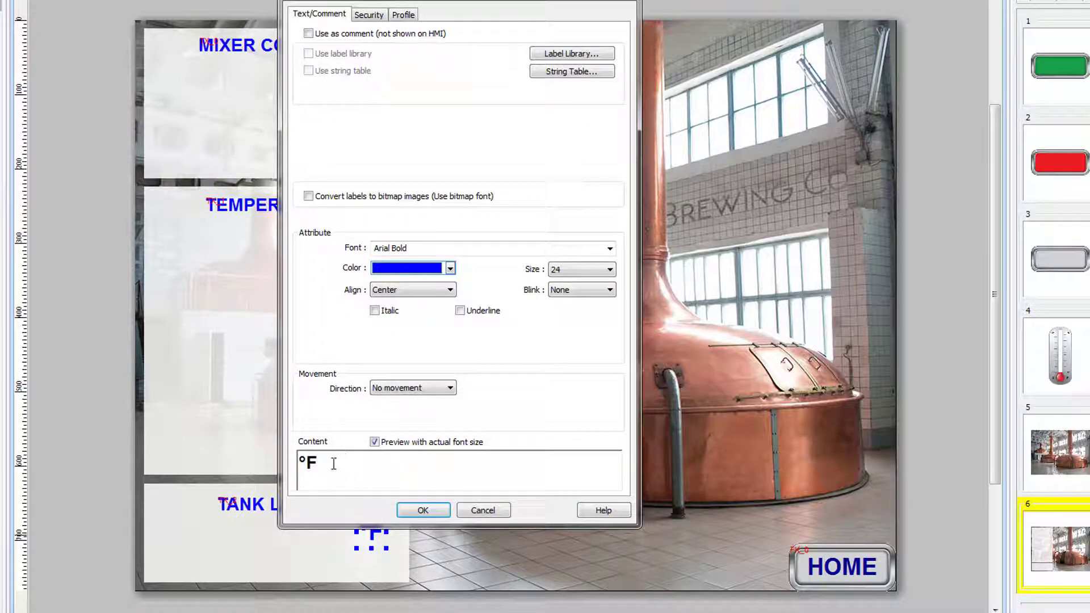
key(ctrl+a)
text(%)
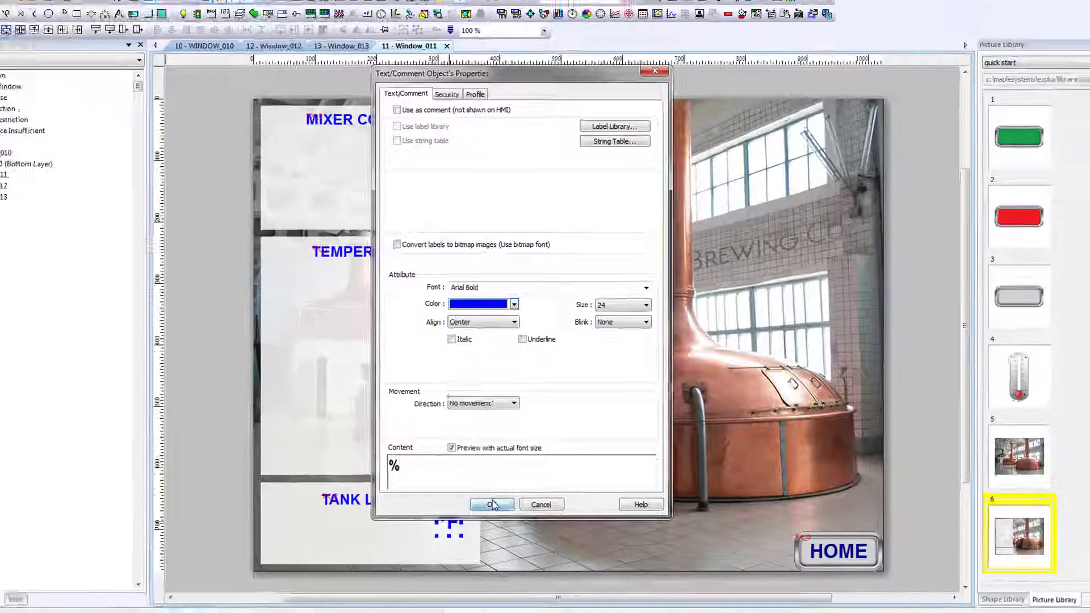
click(423, 510)
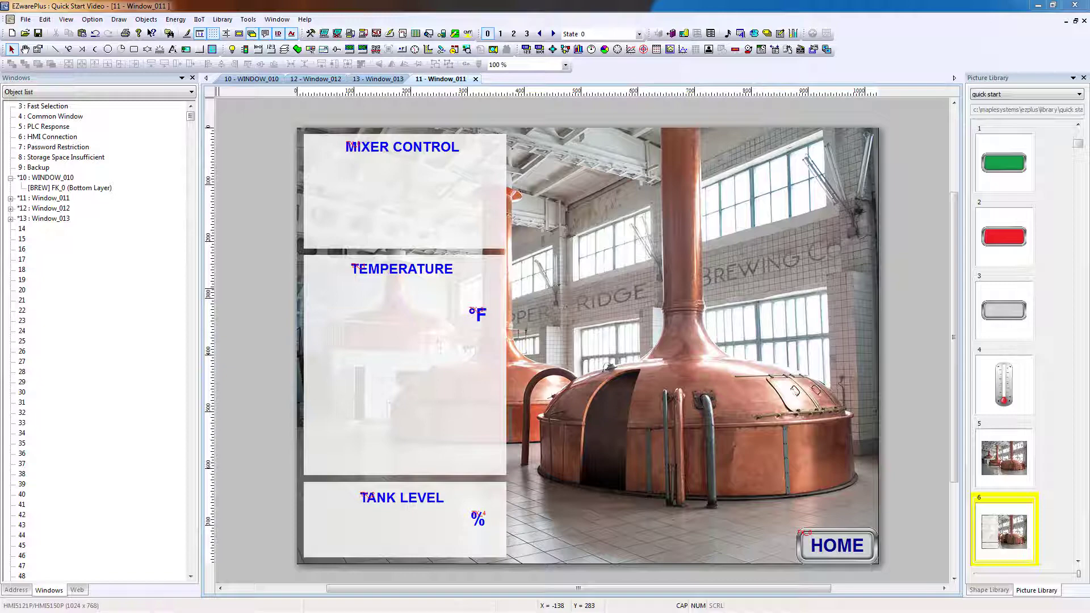